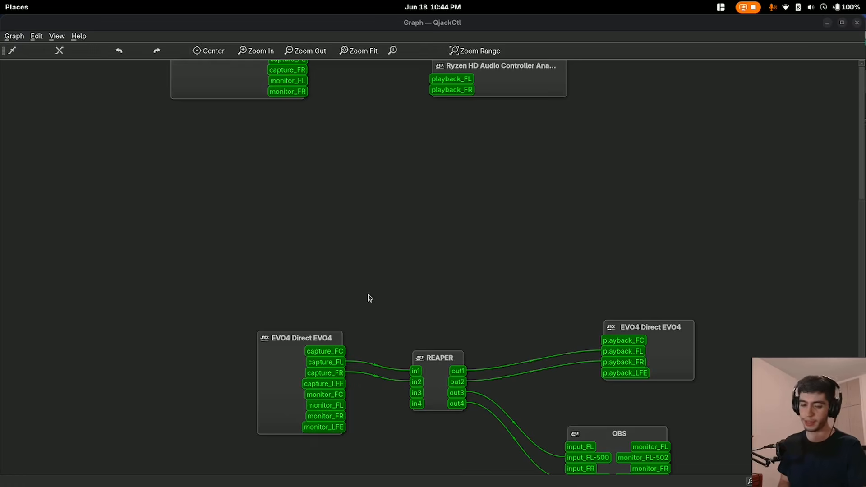
Search the software store for Audio Sharing and view its application page
key("super+a")
left_click(159, 301)
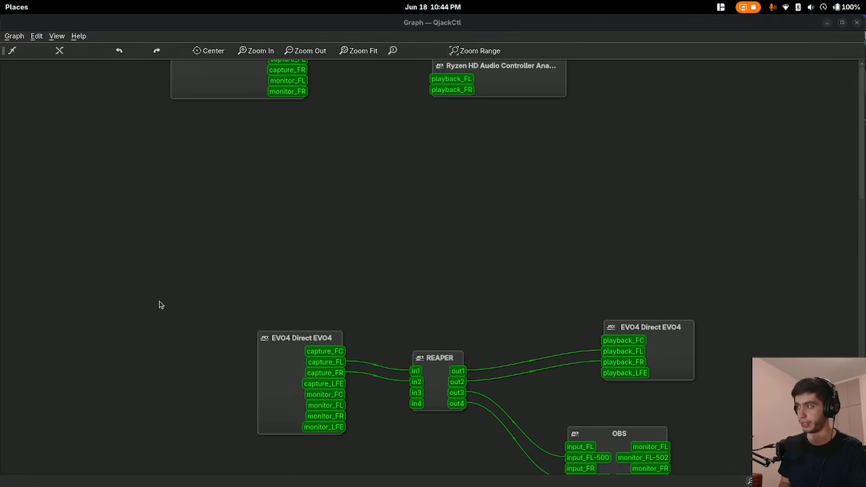
key("super+a")
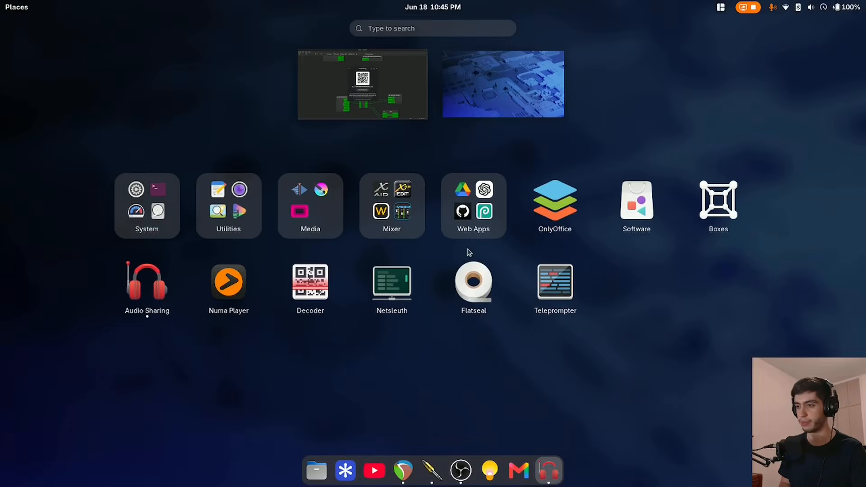
left_click(637, 217)
type("audio sharin")
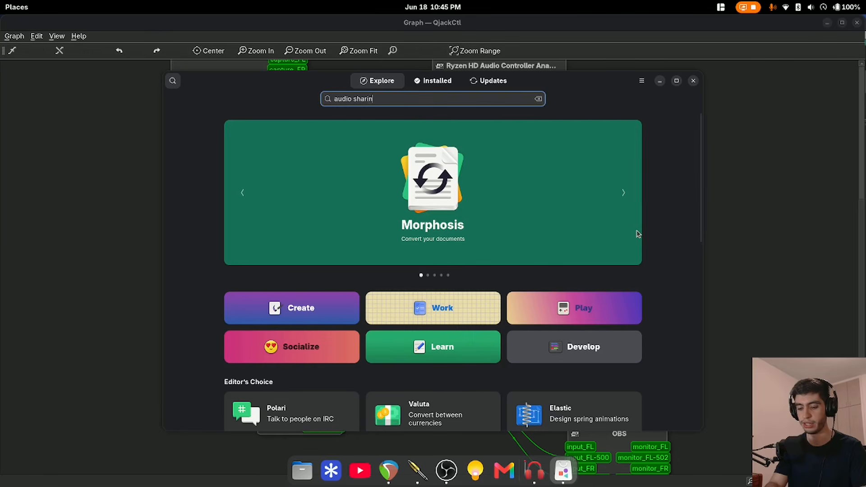
left_click(474, 153)
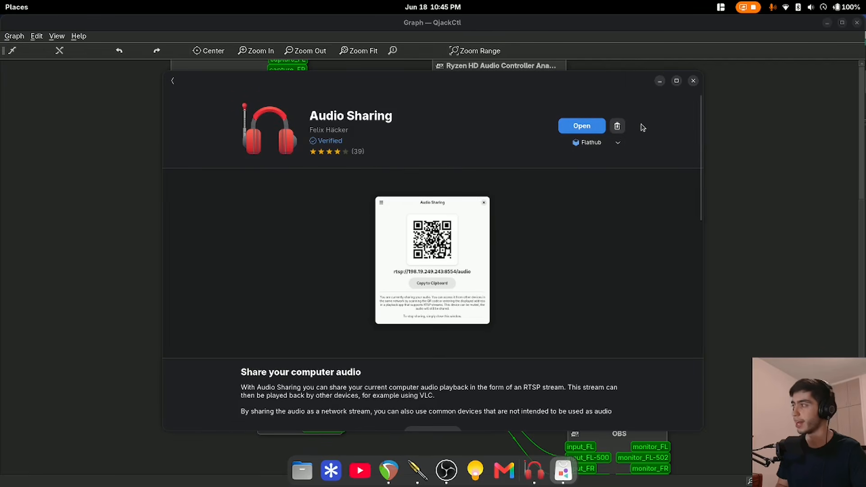
left_click(693, 80)
Reposition the Audio Sharing window over the graph and examine the audio connections behind it
left_click_drag(441, 155, 448, 103)
scroll(233, 138, "down", 1)
scroll(233, 139, "up", 5)
scroll(416, 307, "down", 5)
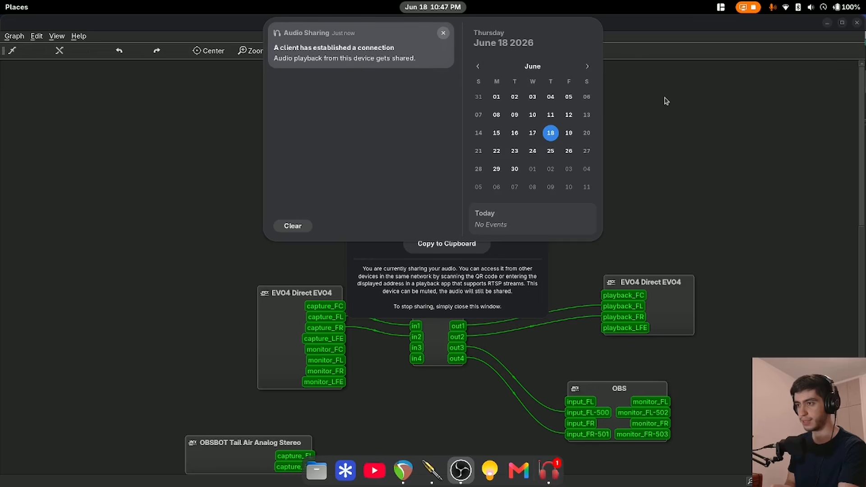
left_click(667, 101)
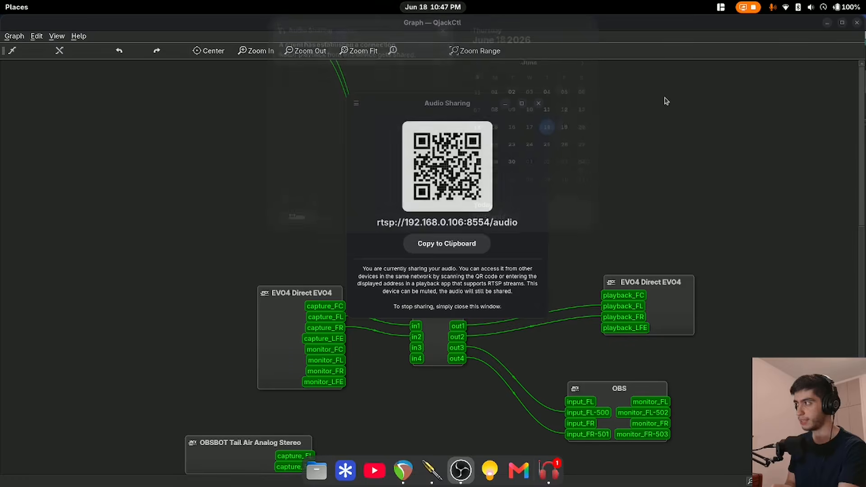
left_click(666, 101)
mouse_move(459, 223)
left_mouse_down()
mouse_move(414, 193)
mouse_move(431, 207)
mouse_move(472, 212)
mouse_move(449, 215)
left_mouse_up()
Bring up QjackCtl, search the software store for qjackctl and view its application page
left_click(432, 470)
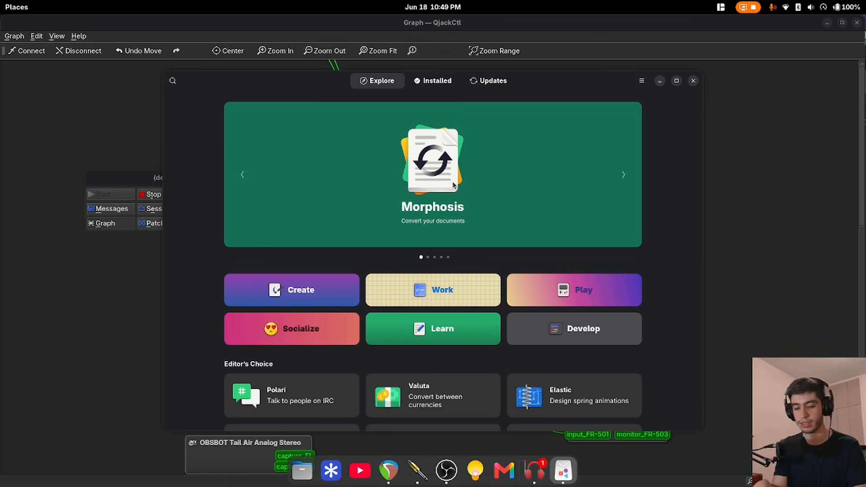
type("qjackc")
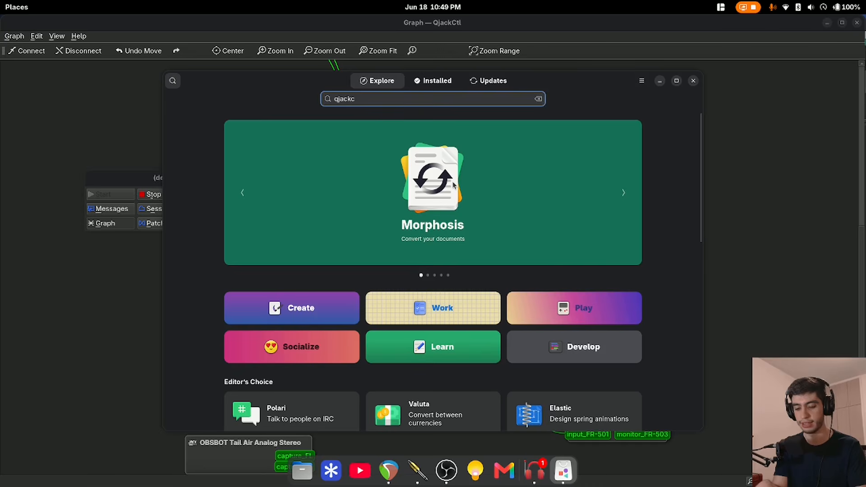
type("tl")
left_click(442, 151)
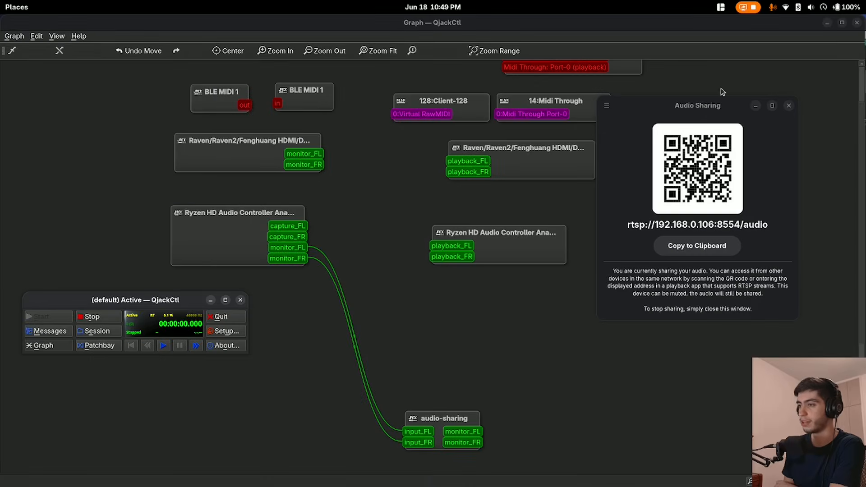
Move the Audio Sharing window aside and shift the audio-sharing node in the graph to a clear spot above REAPER
left_click_drag(715, 104, 670, 148)
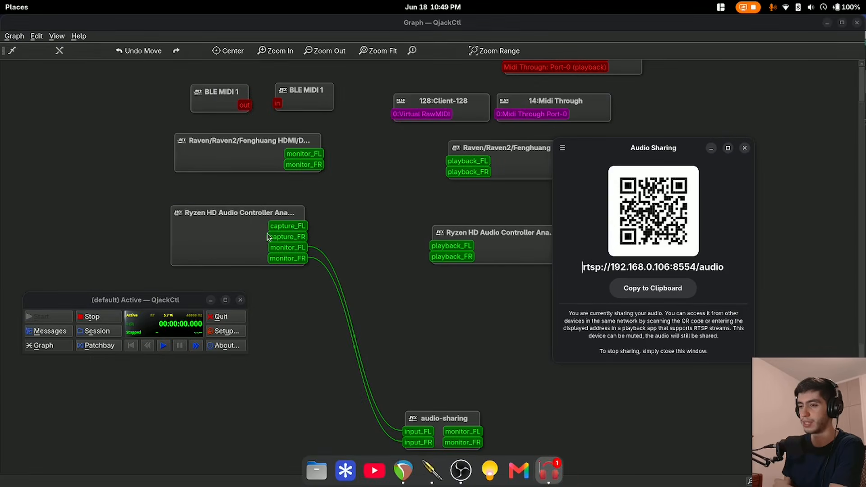
left_click_drag(267, 237, 247, 239)
scroll(244, 245, "down", 5)
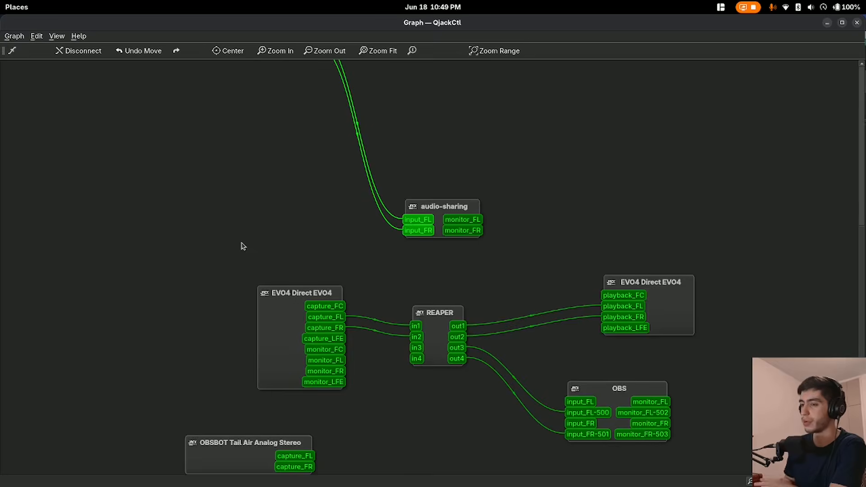
left_click_drag(418, 218, 497, 213)
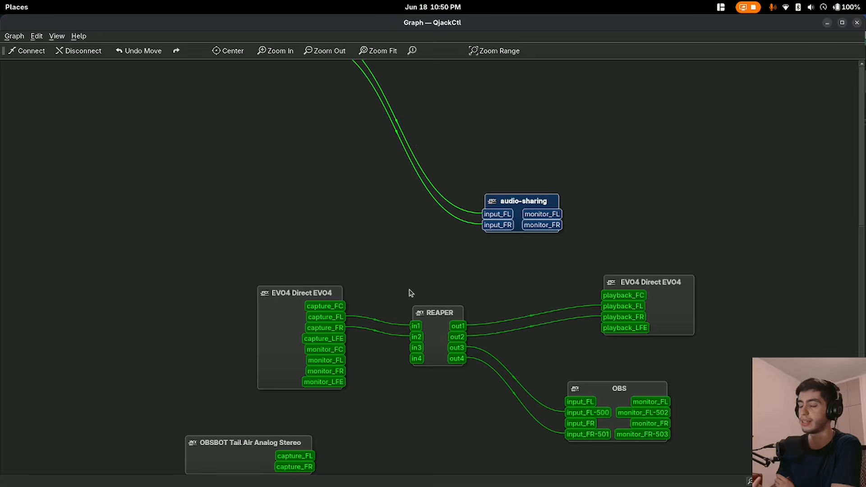
Switch to REAPER and set the JACK audio device's output channels to 6 in the preferences
key("alt+Tab")
key("ctrl+p")
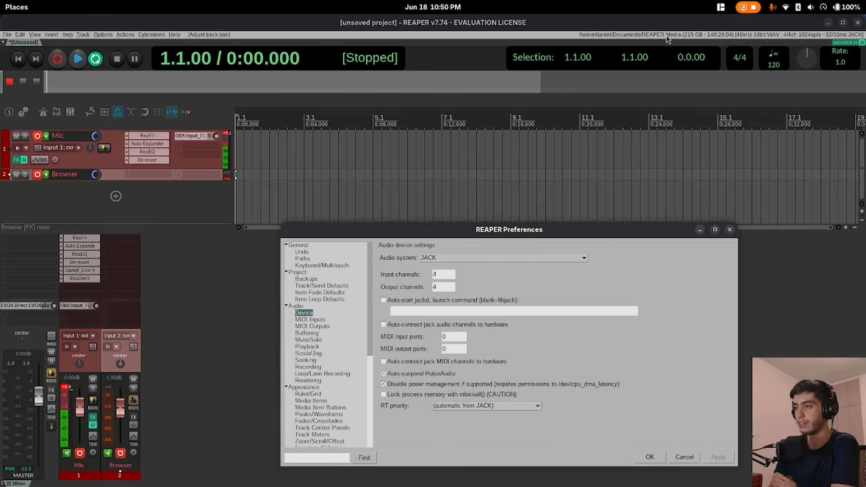
left_click_drag(492, 229, 494, 161)
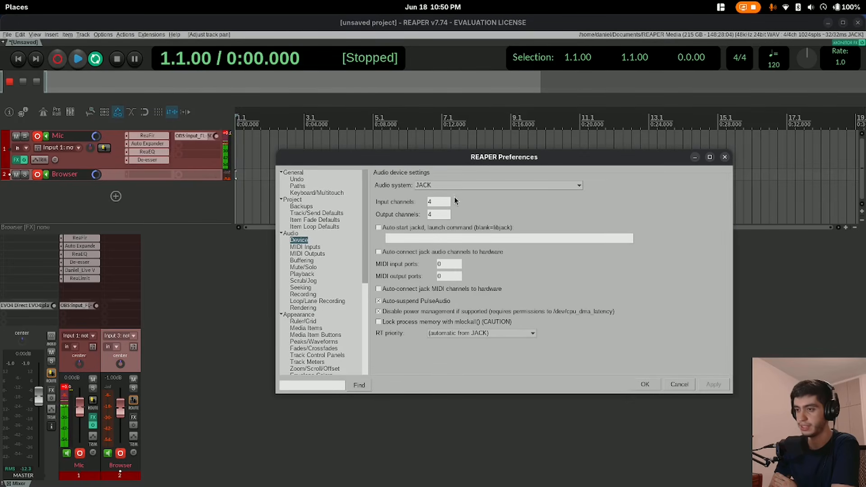
left_click(448, 213)
key("BackSpace")
type("6")
key("Return")
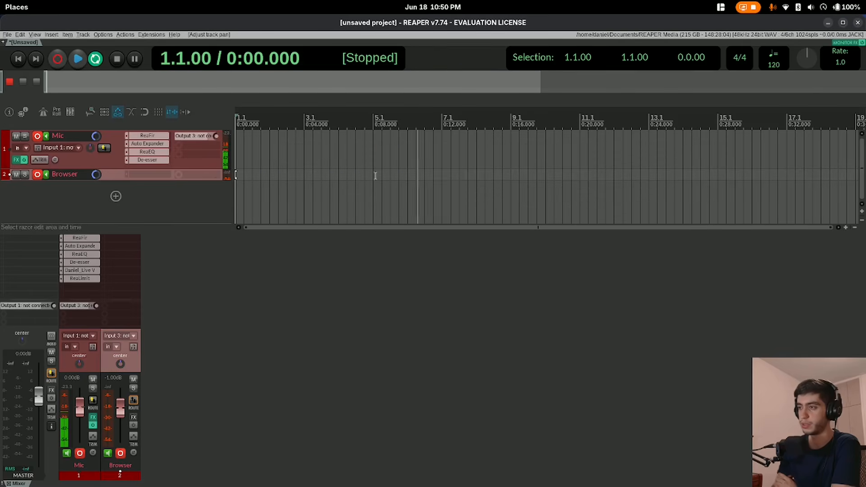
Return to the QjackCtl graph and disconnect everything from the audio-sharing node
key("super")
left_click(448, 350)
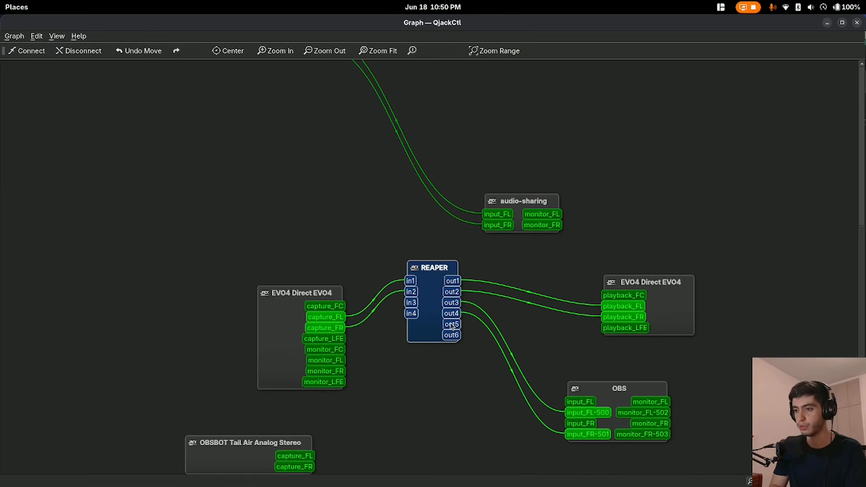
left_click(522, 202)
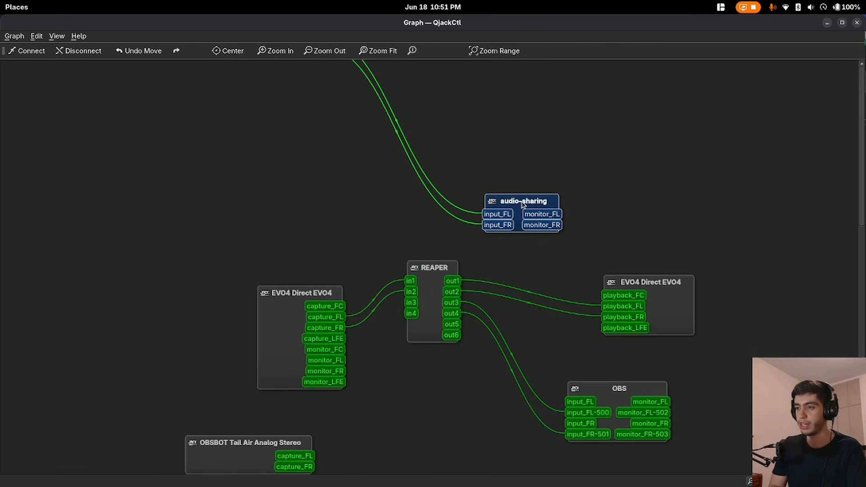
key("ctrl+d")
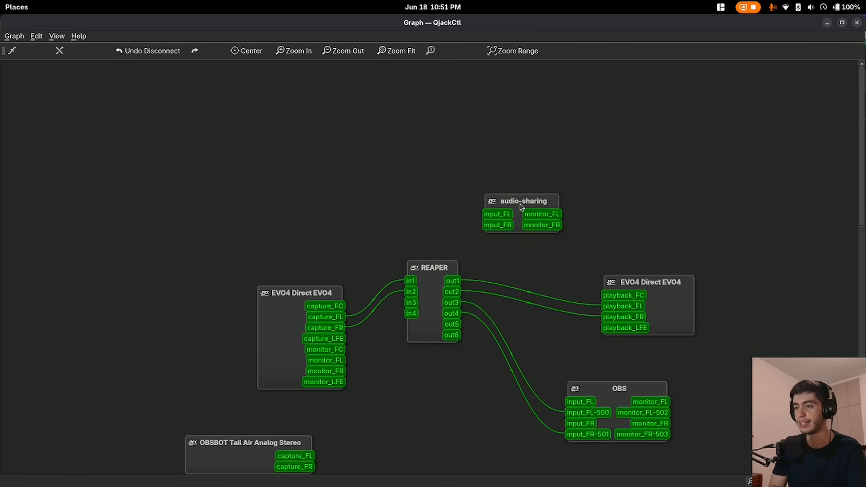
Place the audio-sharing node beside REAPER's lower outputs and connect out5 and out6 to input_FL and input_FR
left_click_drag(521, 205, 476, 387)
left_click_drag(435, 333, 446, 349)
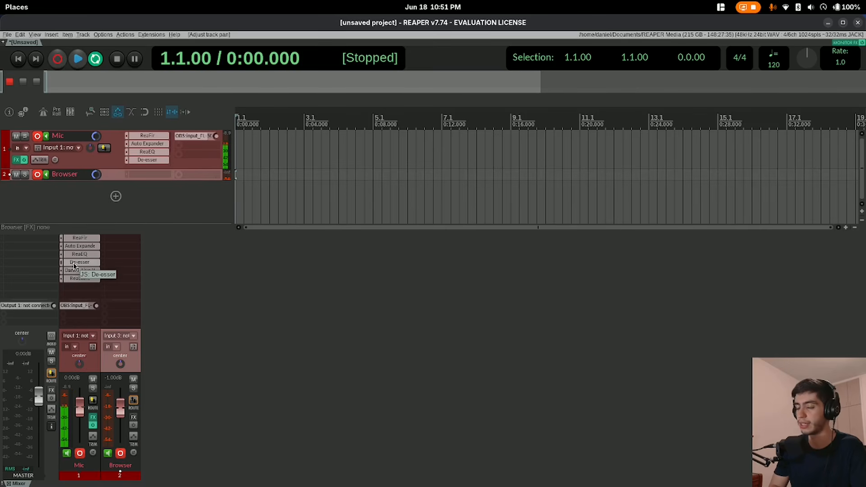
key("super")
left_click(442, 330)
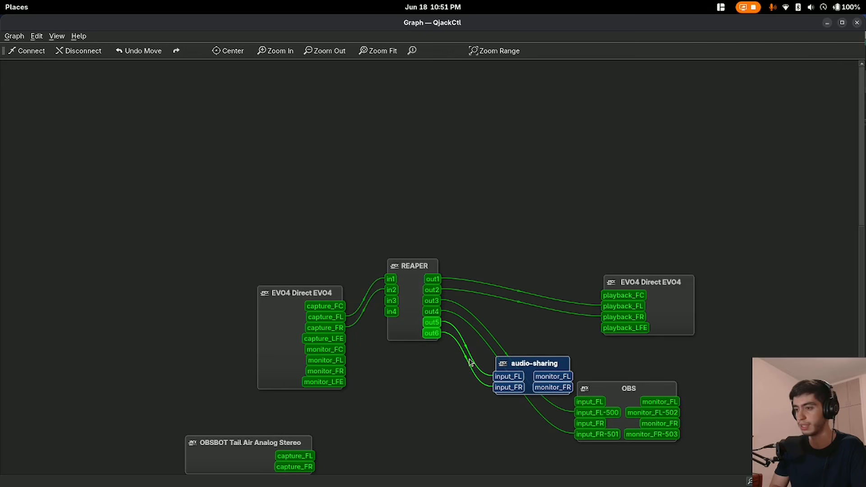
Add audio-sharing input_FL (Output 5) / input_FR (Output 6) as a hardware output of REAPER's Mic track
key("super")
left_click(322, 219)
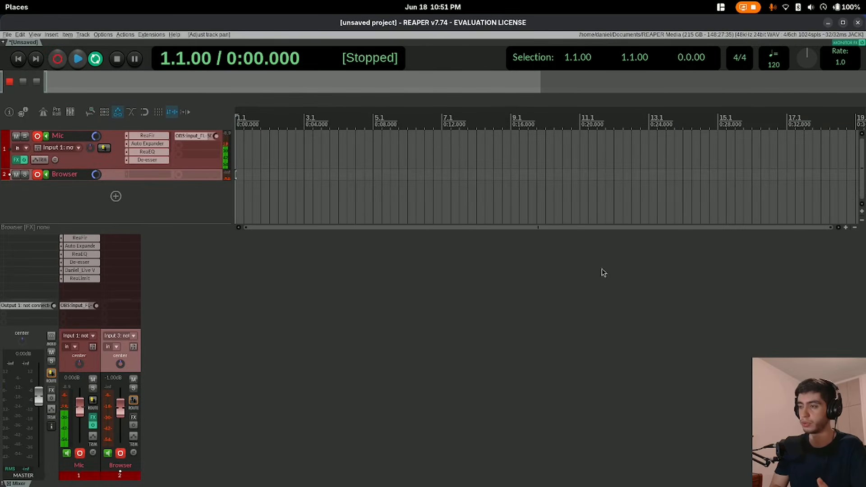
left_click(73, 306)
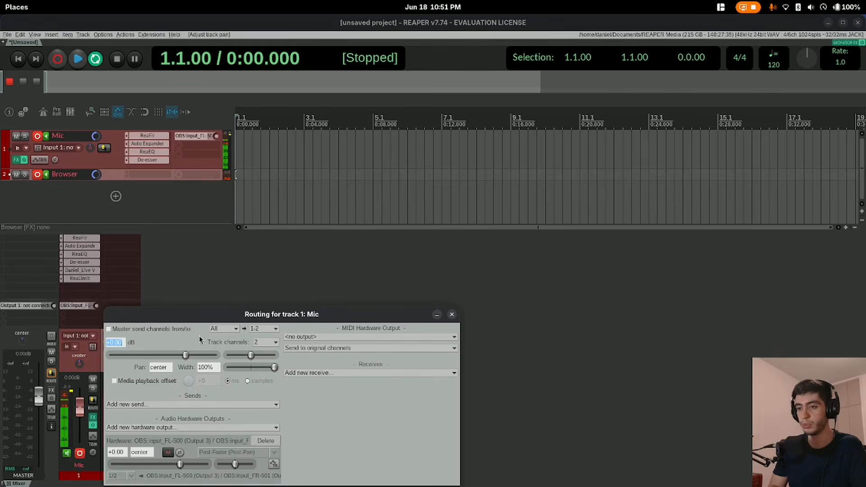
left_click(254, 326)
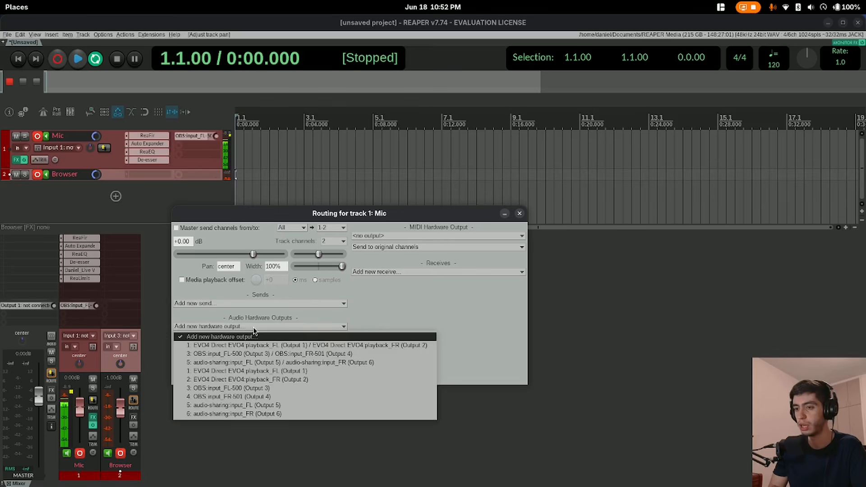
left_click(230, 363)
Return to the QjackCtl graph, shift the Audio Sharing window over it and copy the stream address to the clipboard
mouse_move(8, 3)
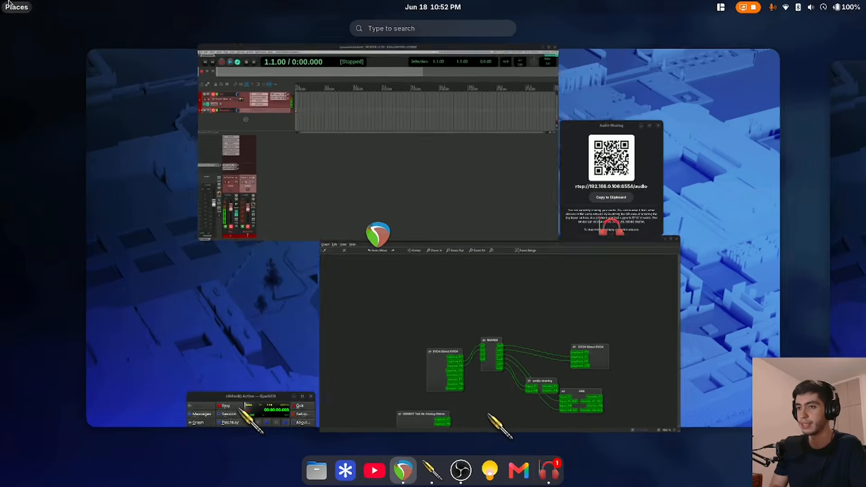
left_click(476, 380)
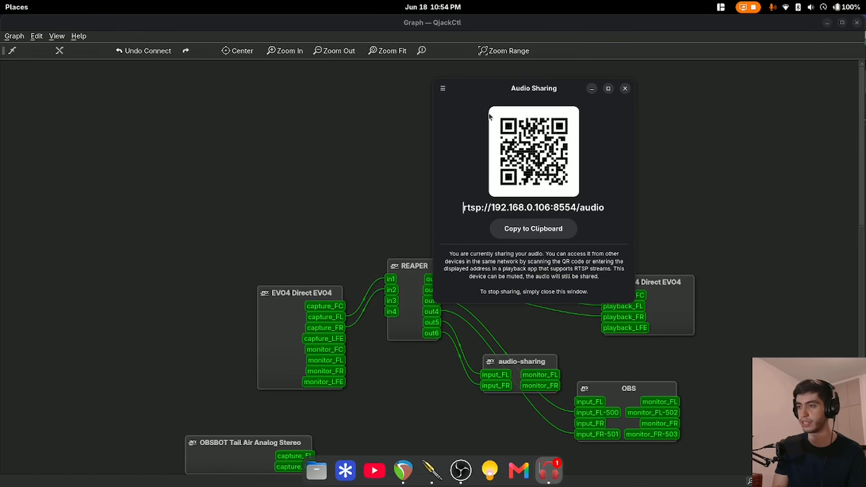
left_click_drag(499, 90, 460, 85)
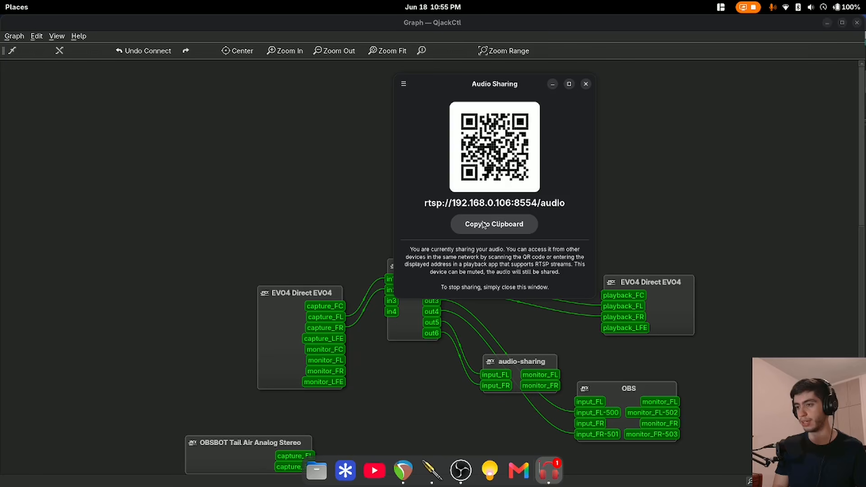
left_click(528, 224)
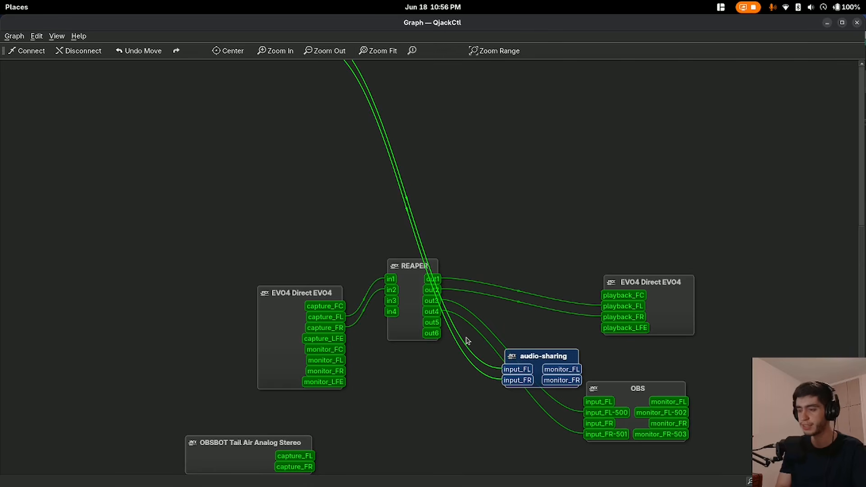
Delete the automatic links into audio-sharing and reconnect REAPER out5 and out6 to its input_FL and input_FR
left_click_drag(447, 350, 474, 350)
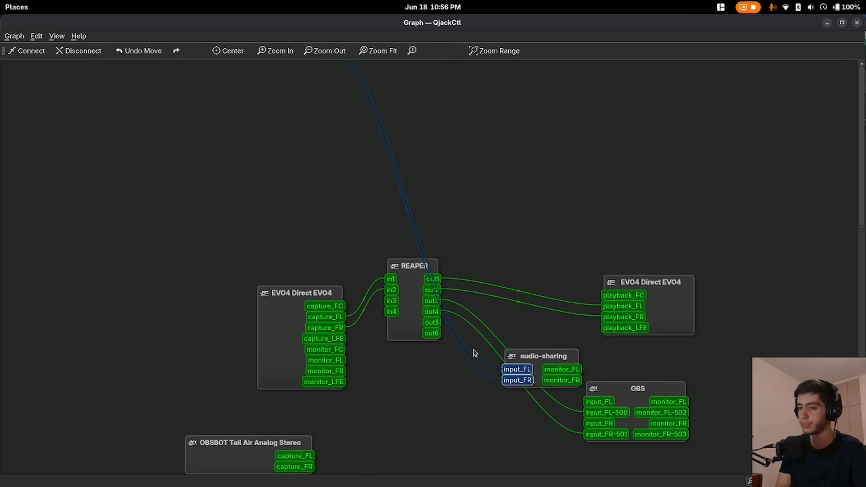
key("Delete")
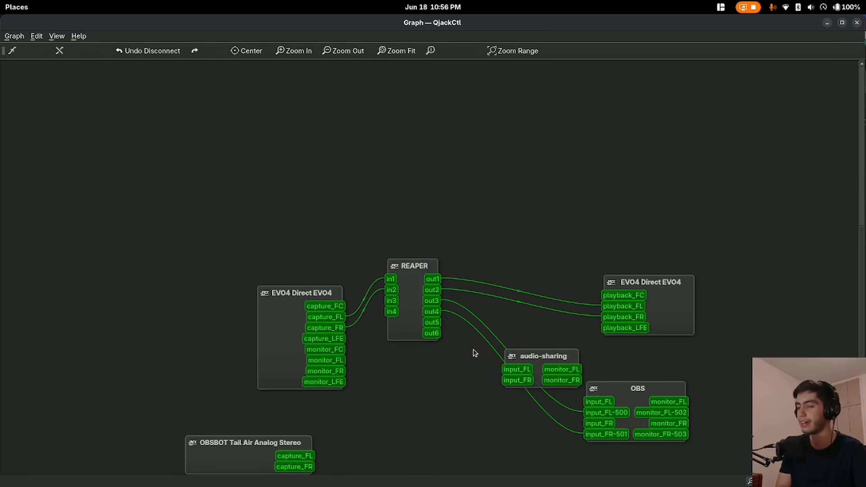
left_click_drag(519, 364, 484, 365)
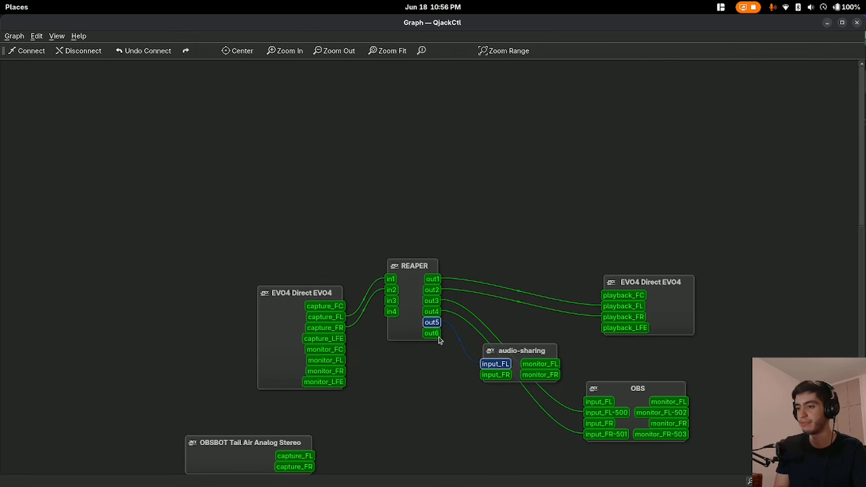
left_click_drag(437, 336, 468, 364)
mouse_move(517, 354)
left_mouse_down()
mouse_move(540, 340)
mouse_move(526, 352)
left_mouse_up()
Open QjackCtl's Patchbay and toggle activation of the Youtube Rec profile
key("alt+Tab")
left_click_drag(238, 253, 293, 196)
left_click(205, 241)
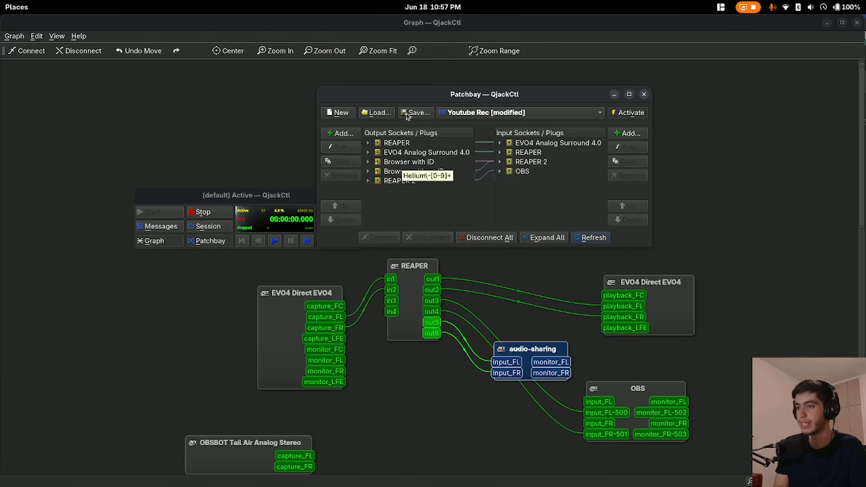
left_click(625, 116)
left_click(447, 200)
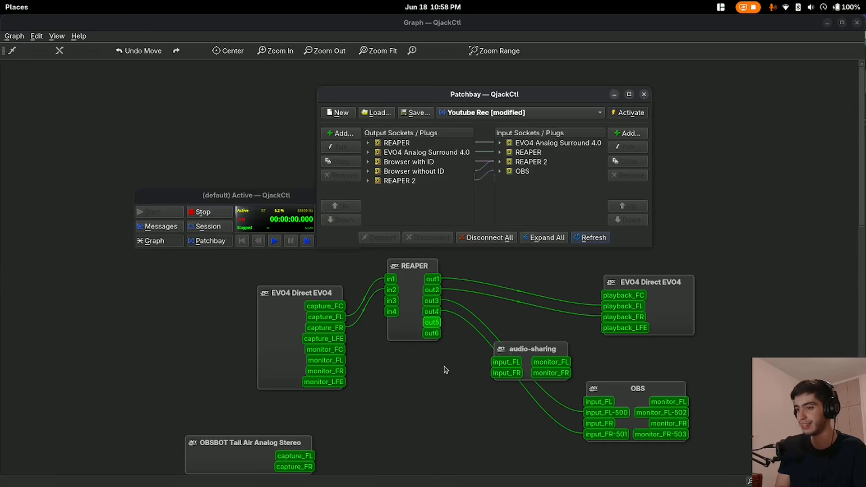
Compare the patchbay's REAPER output socket with the graph's REAPER out1 and out2 links to EVO4 Direct playback
left_click_drag(446, 369, 418, 262)
left_click(390, 143)
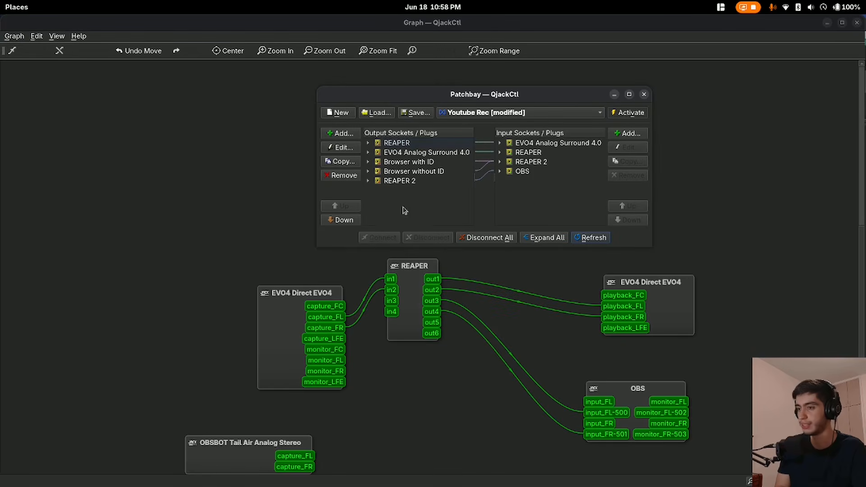
left_click(565, 342)
left_click_drag(588, 270, 645, 351)
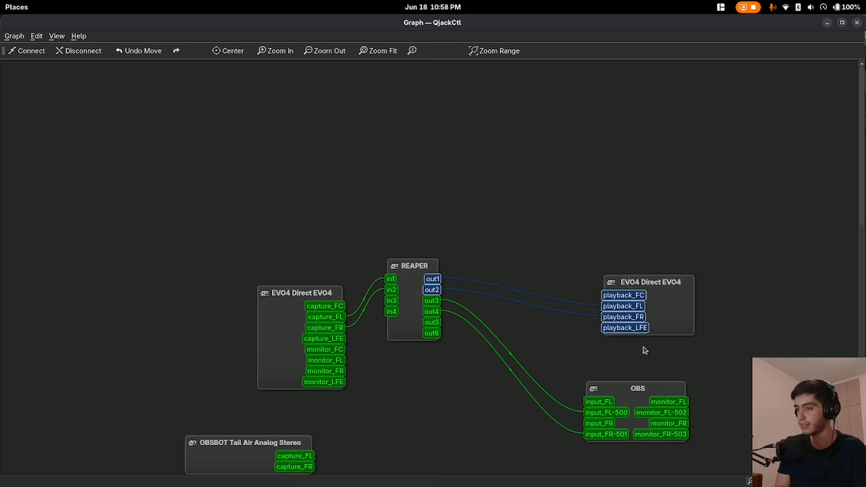
key("alt+Tab")
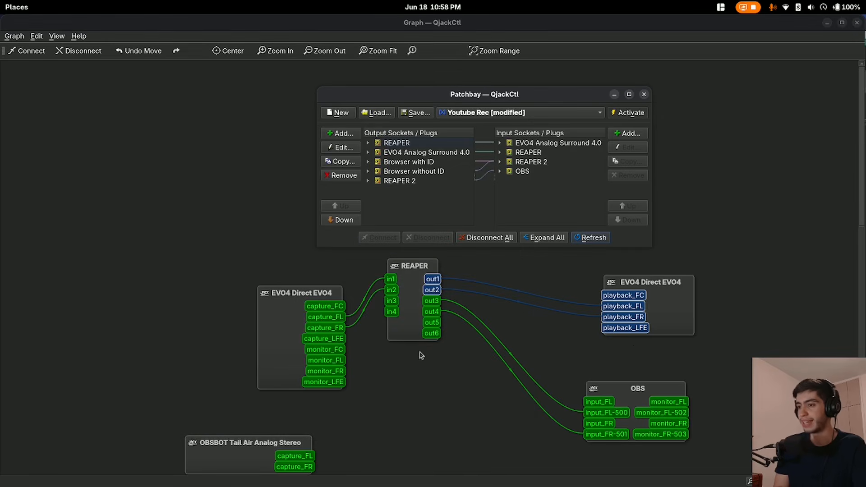
Add an audio output socket to the patchbay for the REAPER client with plugs out5 and out6
left_click(410, 331)
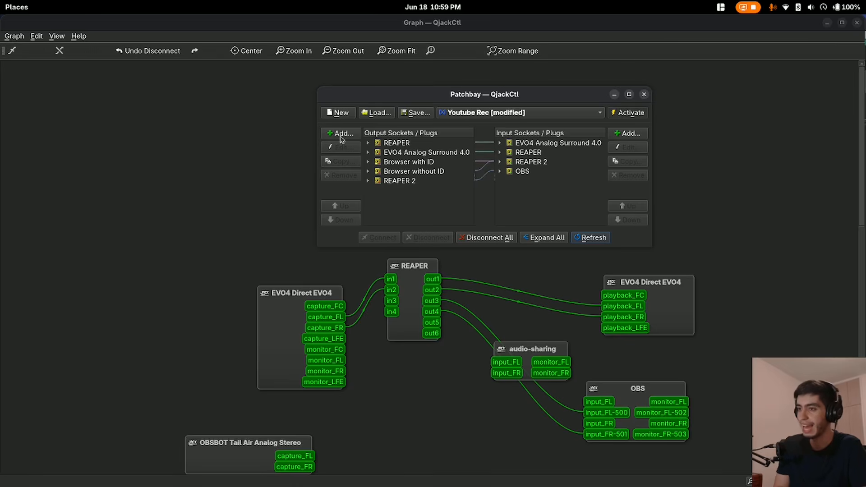
left_click(341, 135)
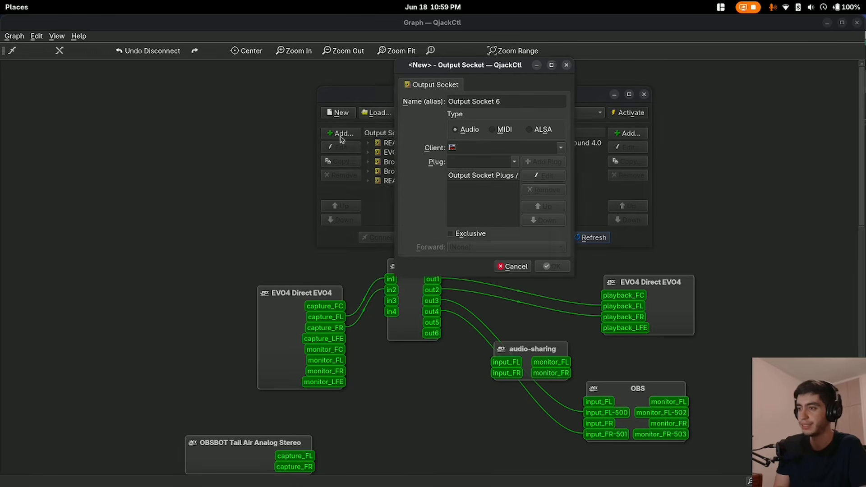
left_click(561, 148)
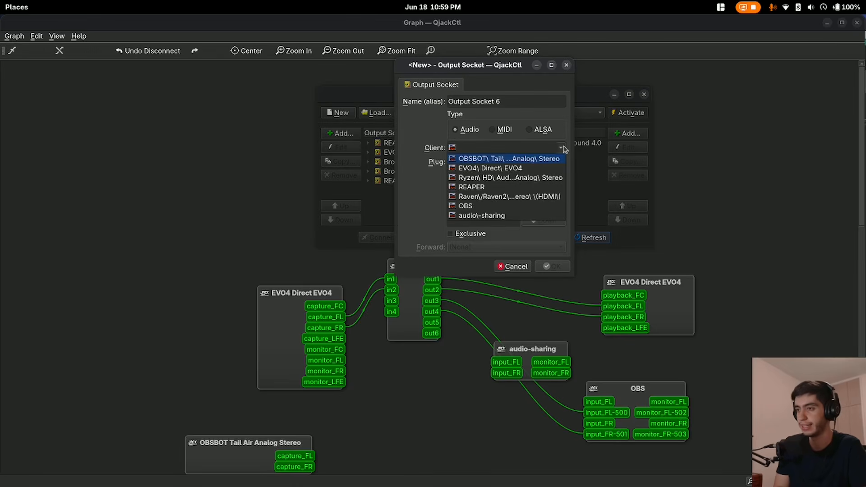
left_click(505, 189)
left_click(515, 162)
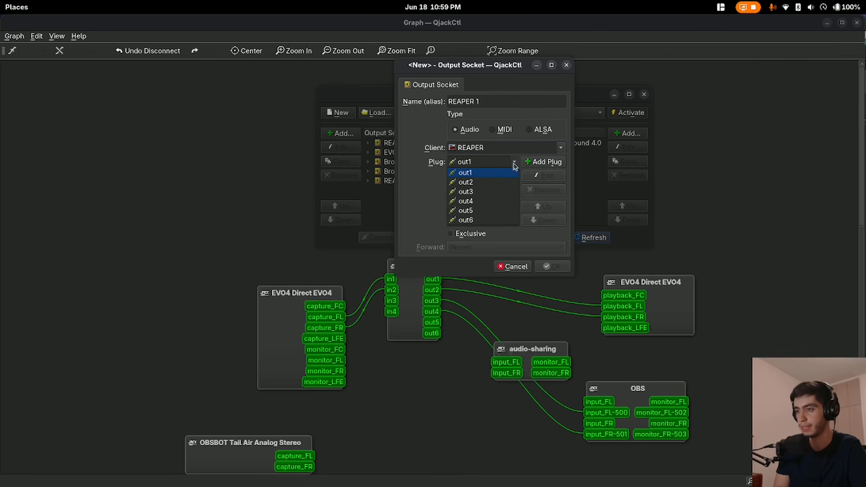
left_click(488, 210)
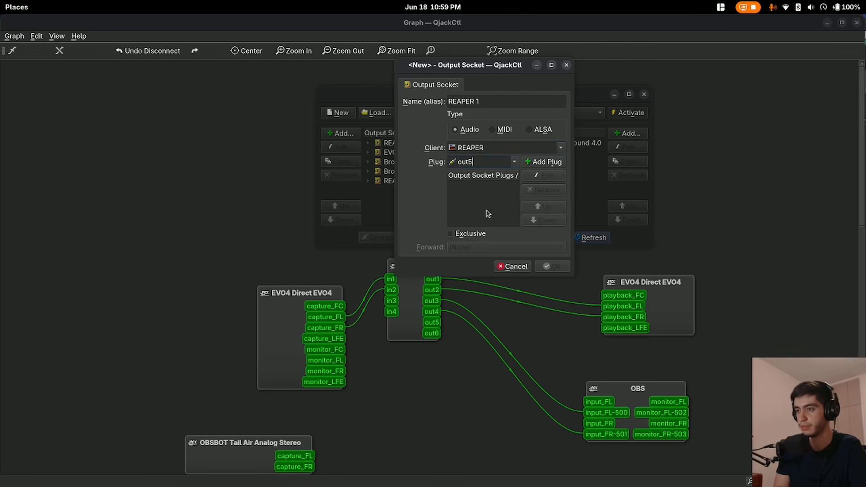
left_click(541, 163)
left_click(515, 162)
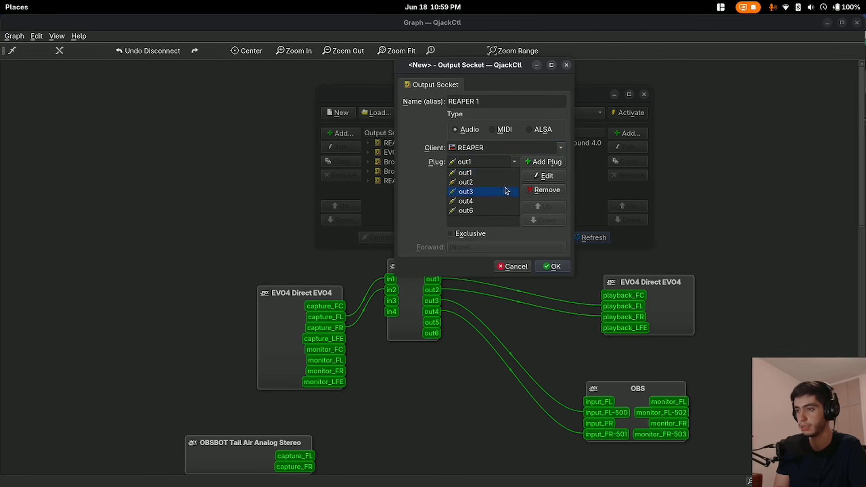
left_click(499, 211)
left_click(535, 163)
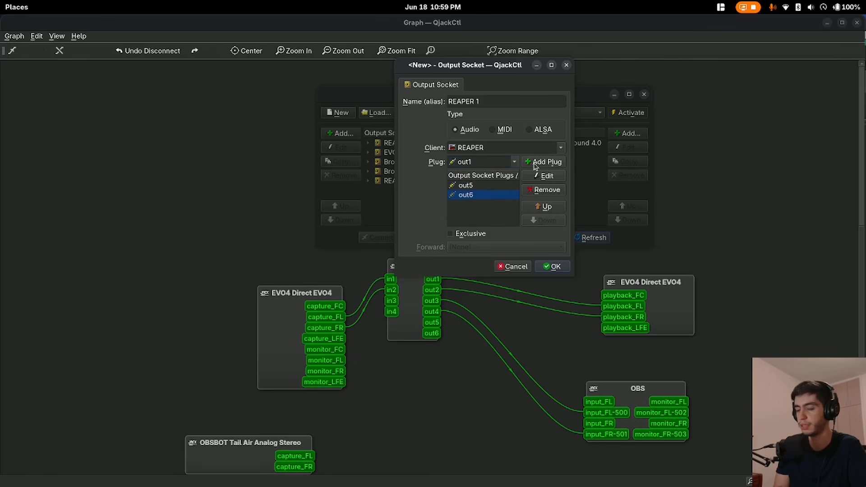
left_click(555, 266)
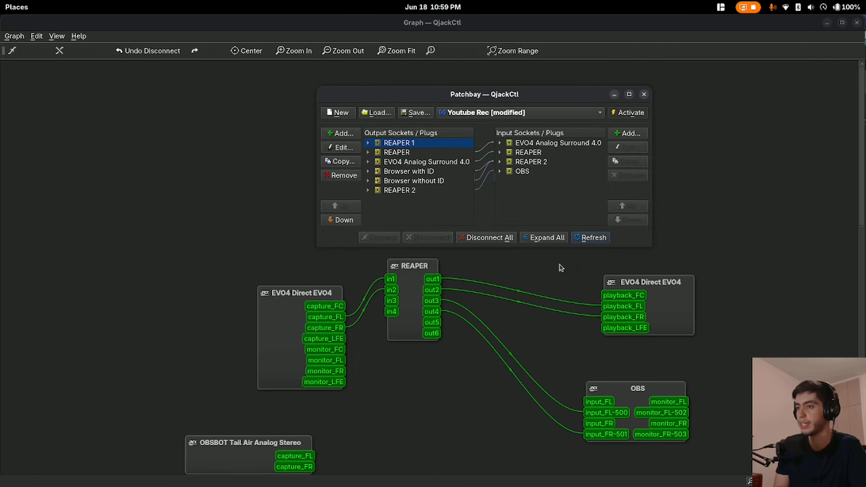
Move the REAPER 1 socket to the end of the output sockets and rename it "REAPER audio sharing"
left_click(352, 221)
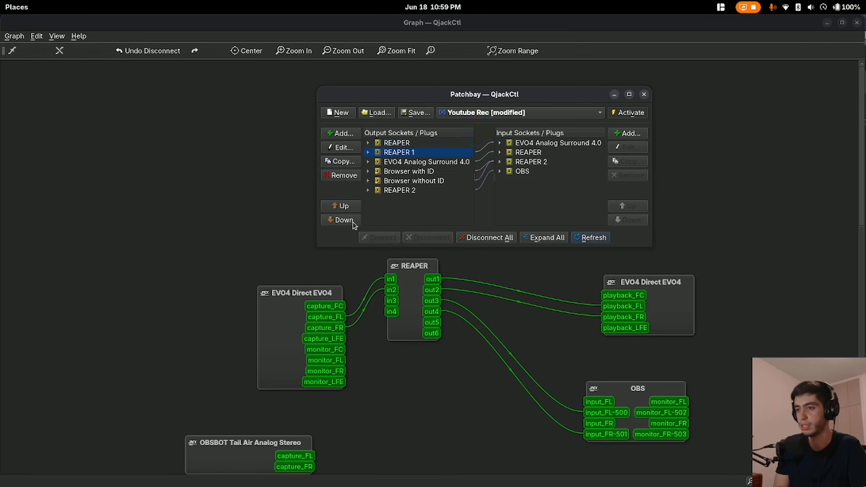
left_click(352, 221)
left_click(353, 221)
left_click(353, 221)
left_click(352, 221)
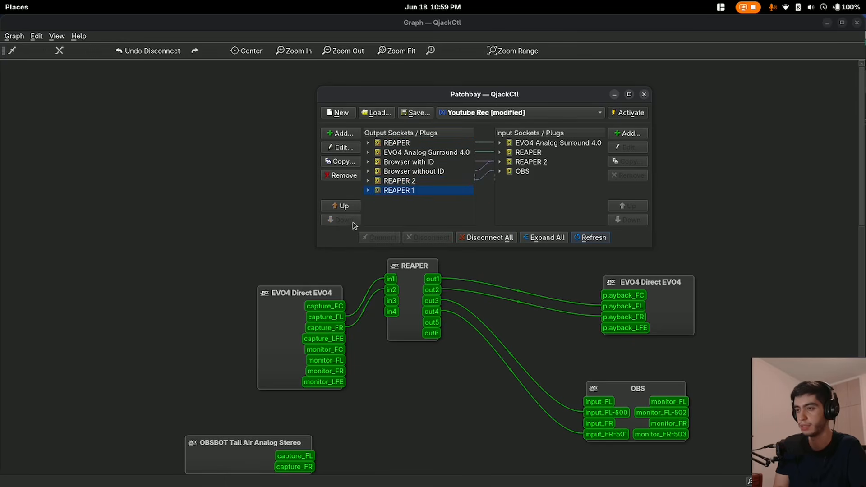
left_click(344, 149)
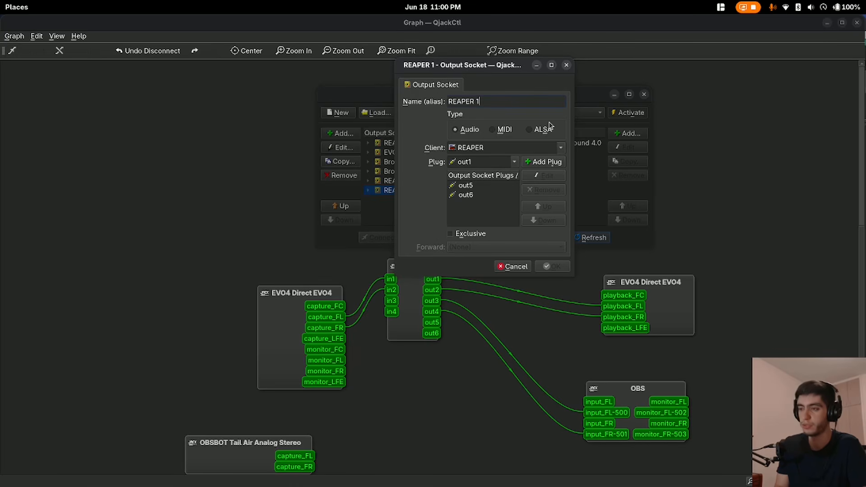
key("BackSpace")
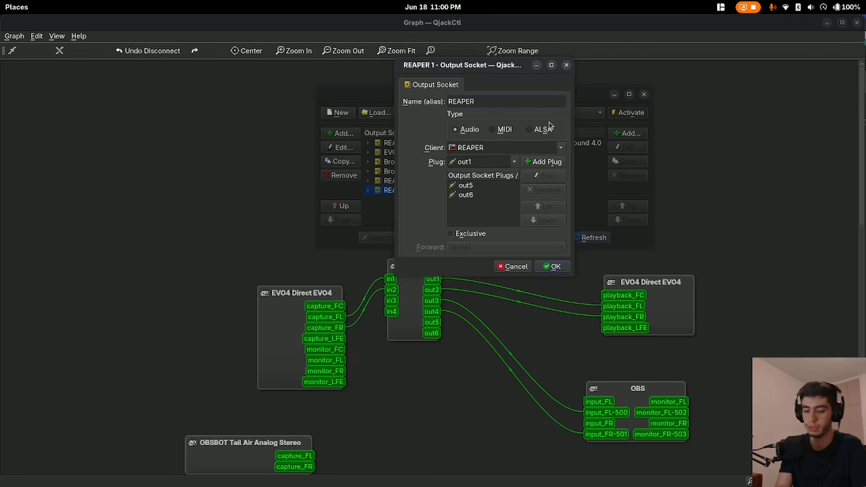
type("audio sharing")
key("Return")
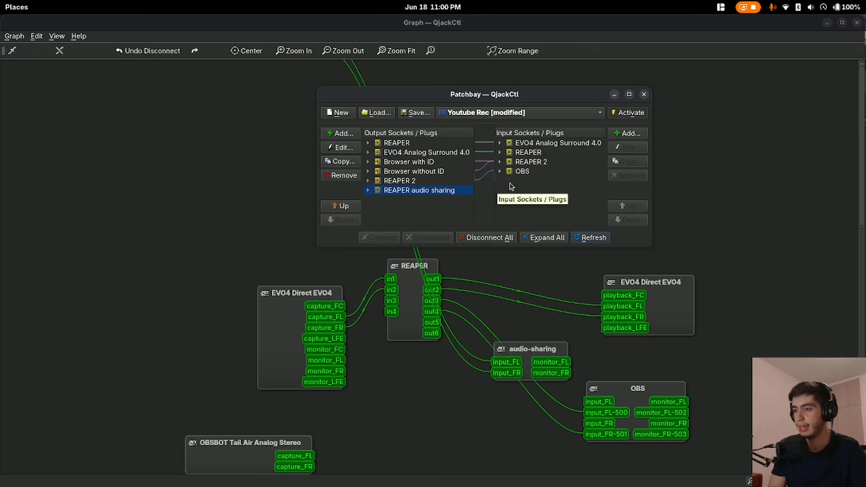
Add an exclusive input socket for the audio-sharing client with plugs input_FL and input_FR
left_click(622, 134)
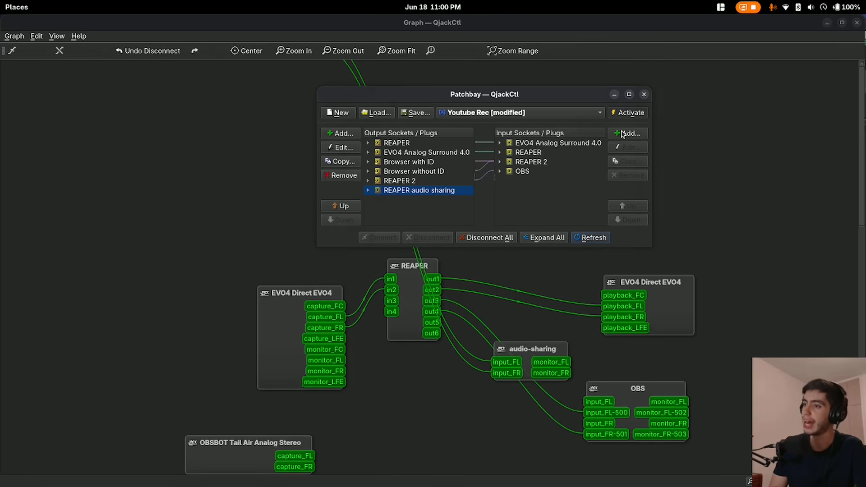
left_click(560, 148)
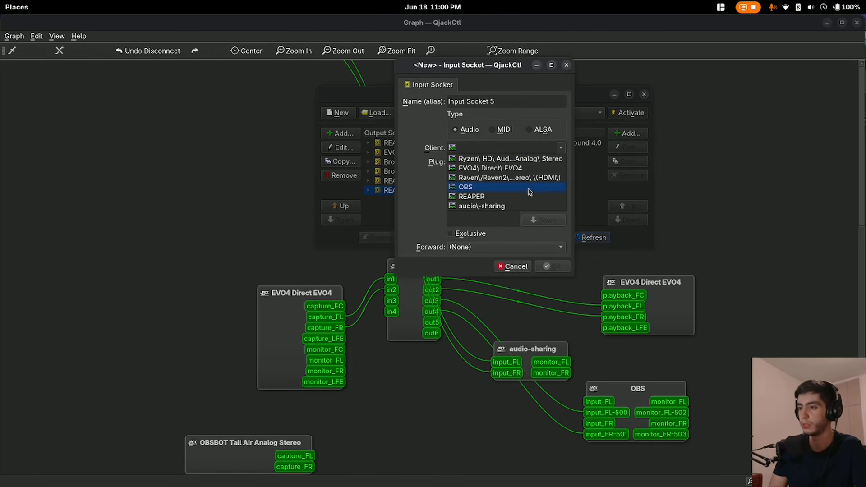
left_click(515, 207)
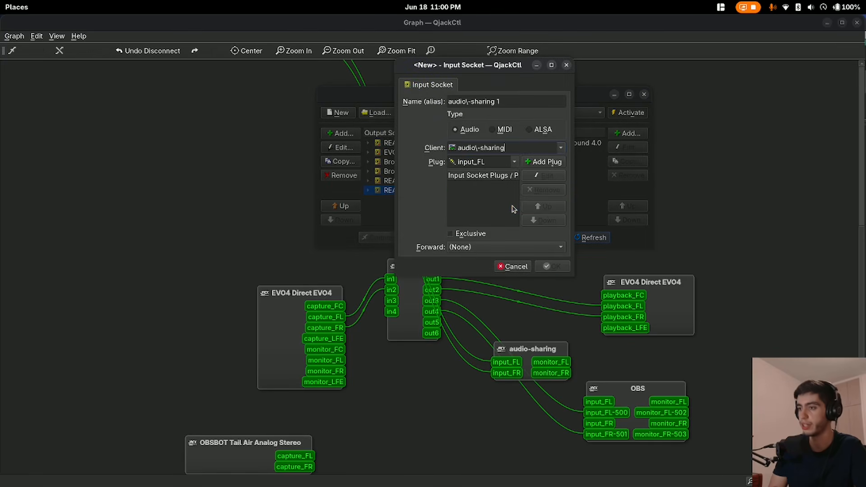
left_click(541, 163)
left_click(541, 163)
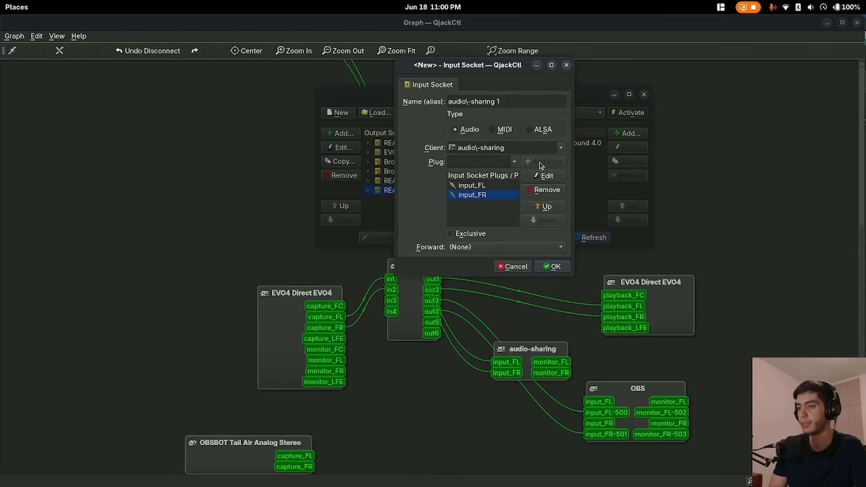
left_click(477, 235)
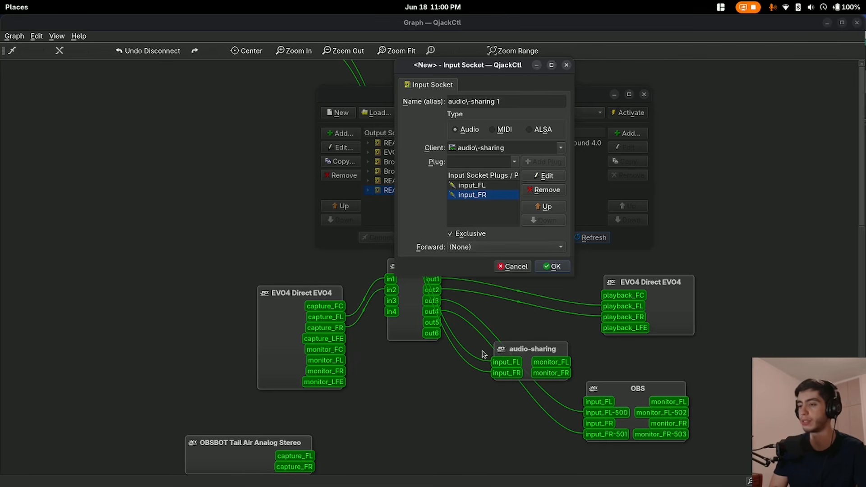
left_click(554, 266)
Move the audio-sharing 1 socket to the end of the input sockets and connect REAPER audio sharing to it
left_click(624, 221)
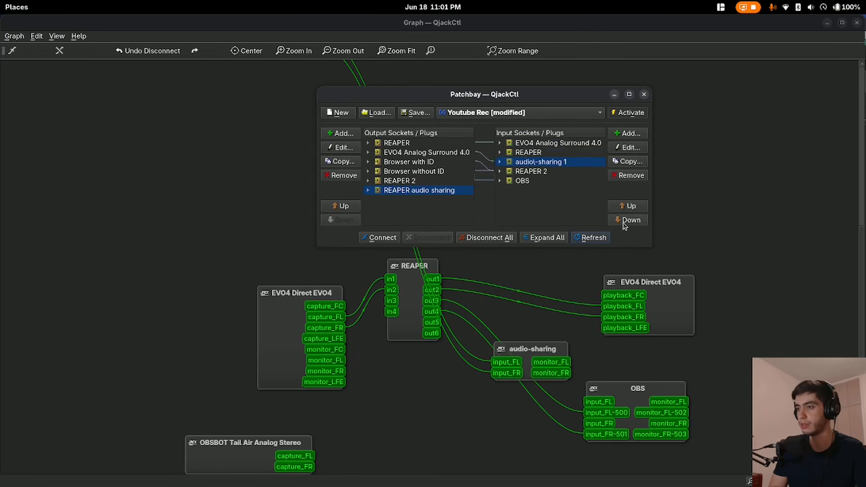
left_click(624, 220)
left_click(624, 221)
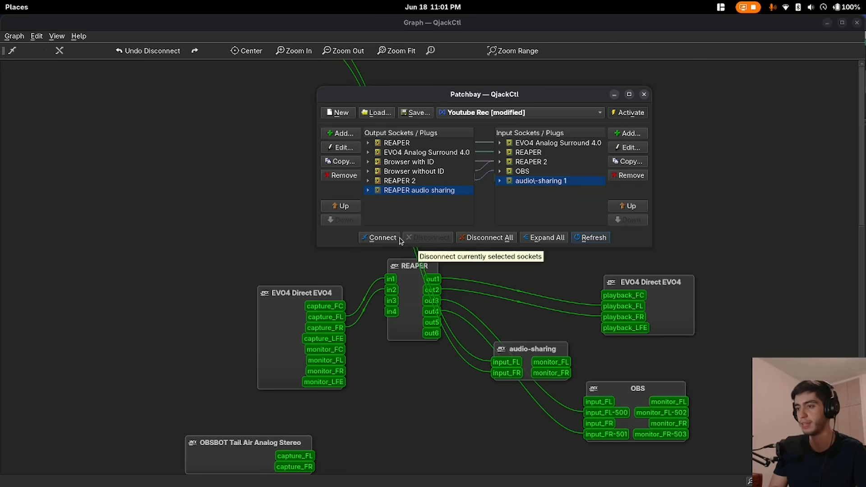
left_click(384, 238)
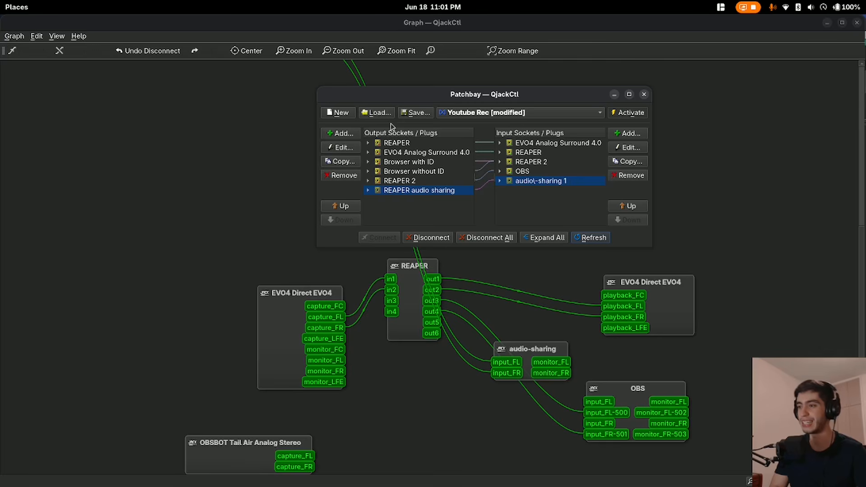
Save the patchbay definition as translation.xml in the Documents folder
left_click(415, 113)
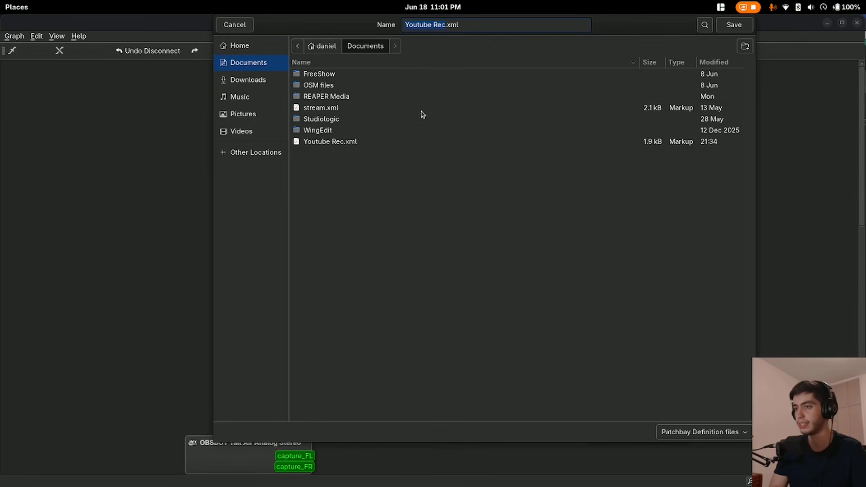
type("translation")
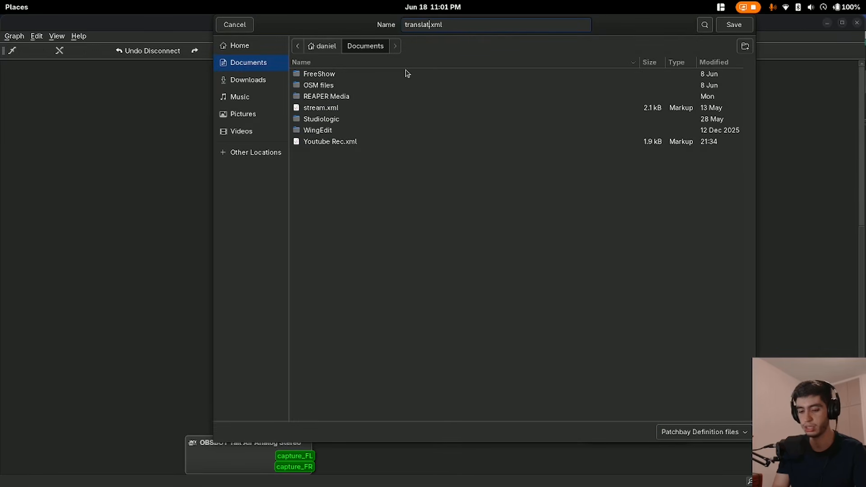
left_click(724, 28)
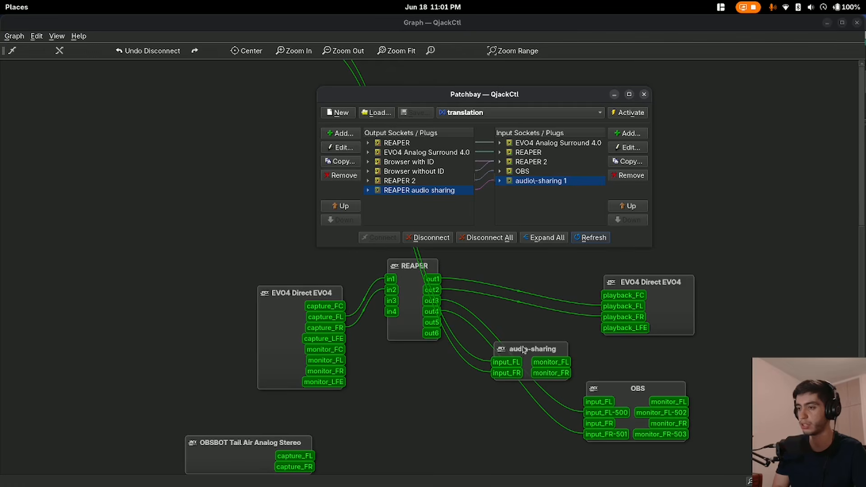
Shift the audio-sharing node slightly away from REAPER in the graph and activate the translation patchbay
mouse_move(521, 352)
left_mouse_down()
mouse_move(548, 347)
mouse_move(537, 348)
left_mouse_up()
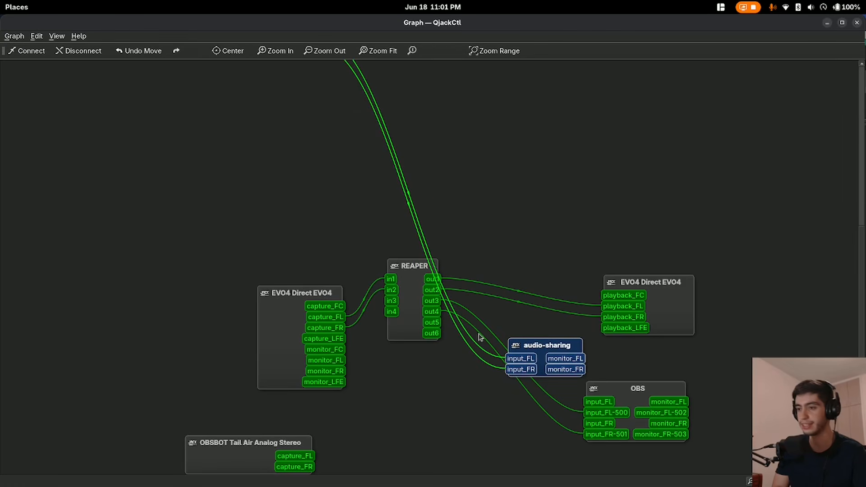
key("alt+Tab")
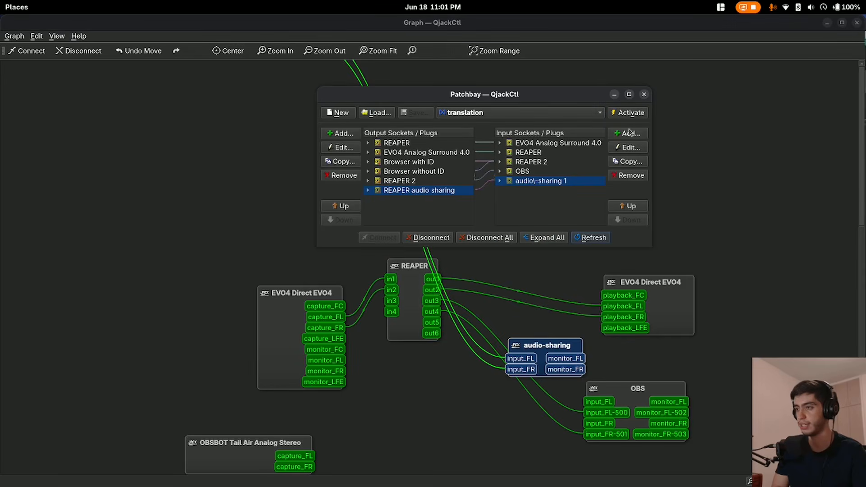
left_click(630, 114)
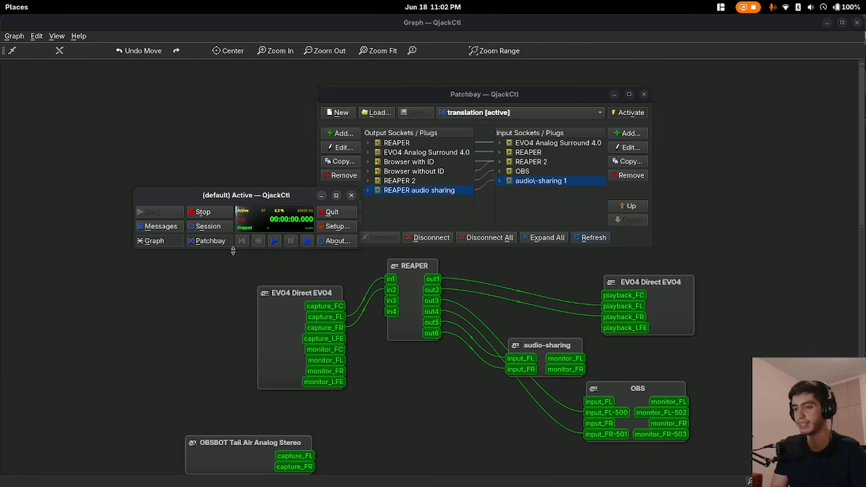
Set QjackCtl's patchbay persistence file to translation.xml in the setup and reposition the audio-sharing node in the graph
left_click(337, 229)
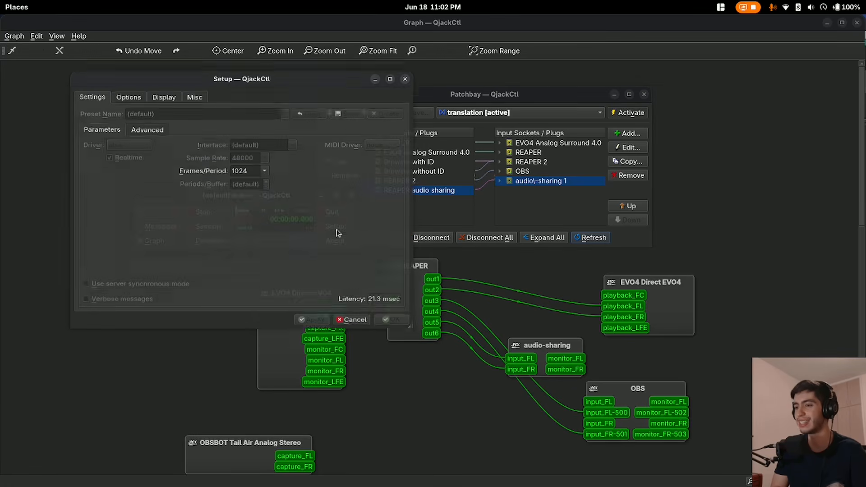
left_click(131, 89)
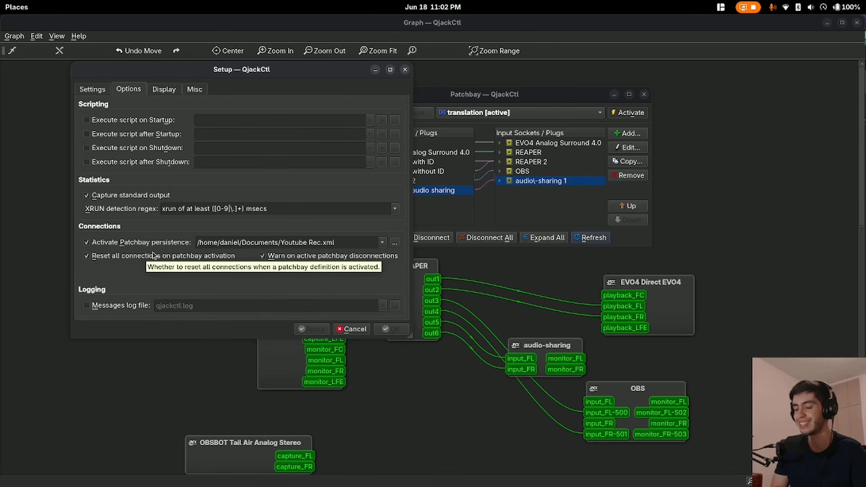
left_click(395, 243)
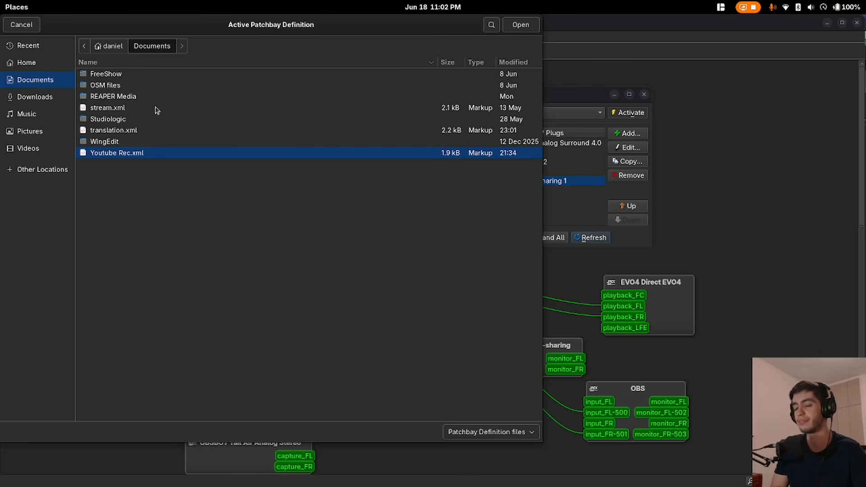
key("Return")
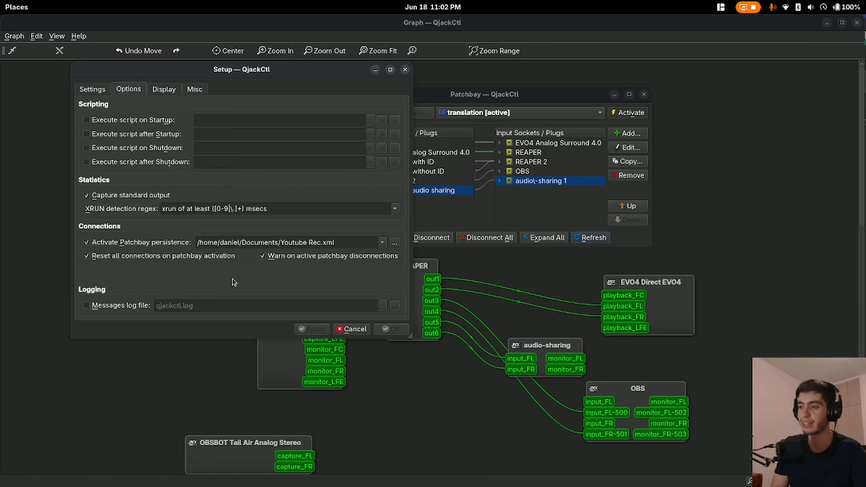
left_click_drag(543, 348, 558, 339)
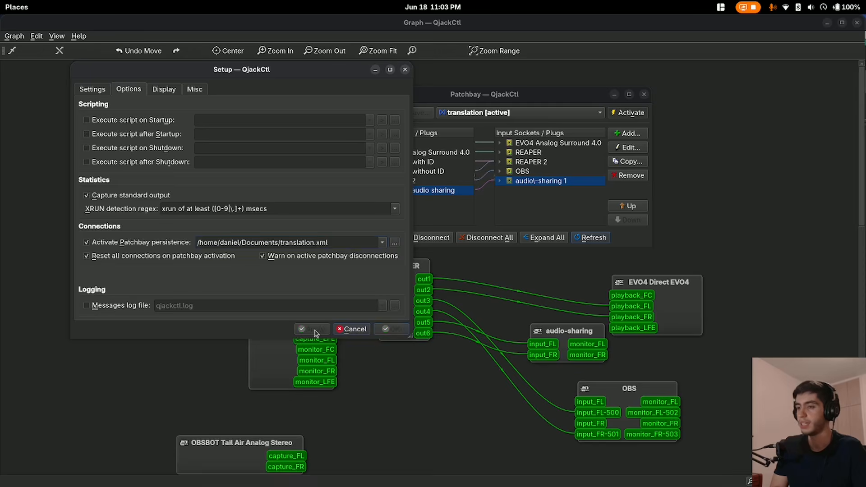
left_click(363, 332)
Bring the graph to the front and switch the system's sound output device to the EVO4
left_click(663, 178)
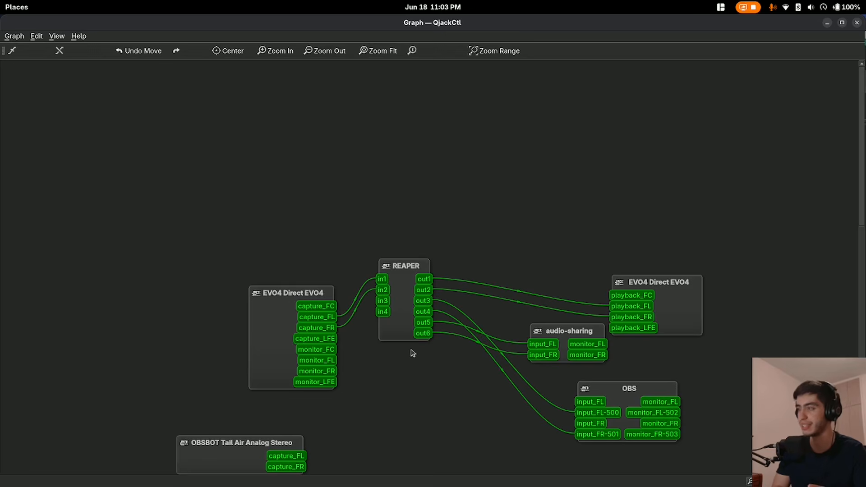
left_click(821, 7)
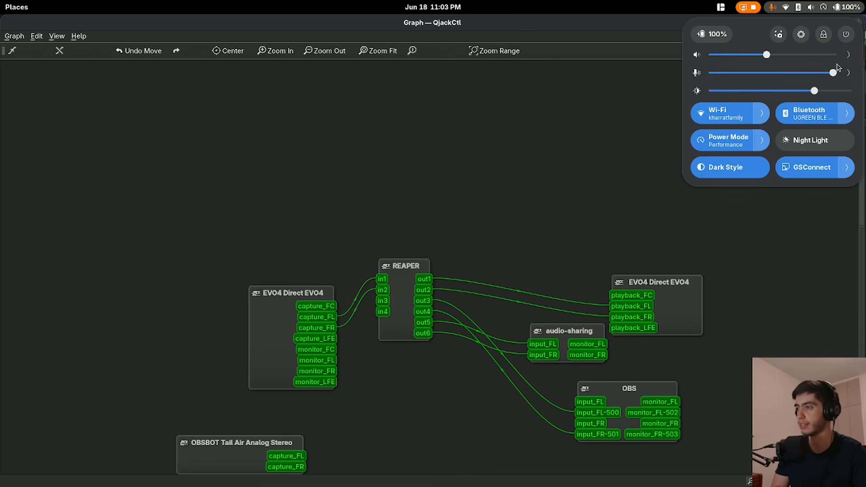
left_click(848, 55)
left_click(799, 138)
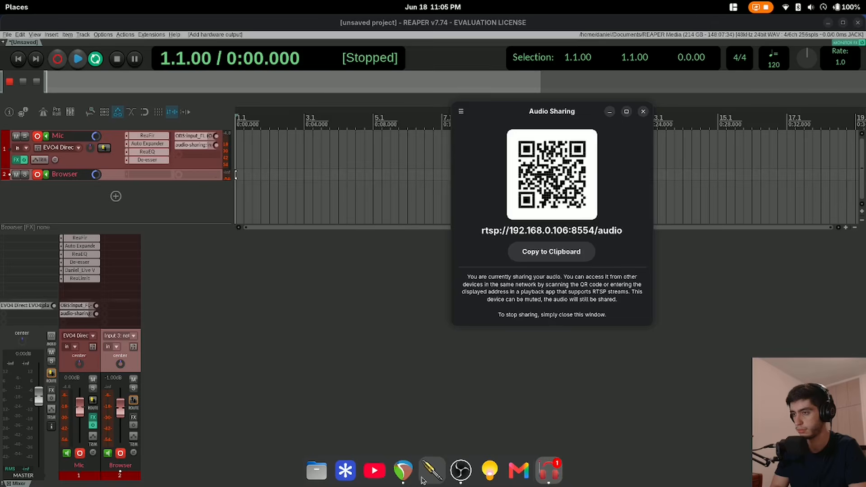
Open QjackCtl's connection graph and rearrange the REAPER, EVO4 playback, OBS and audio-sharing nodes so their connections are easier to follow
left_click(432, 470)
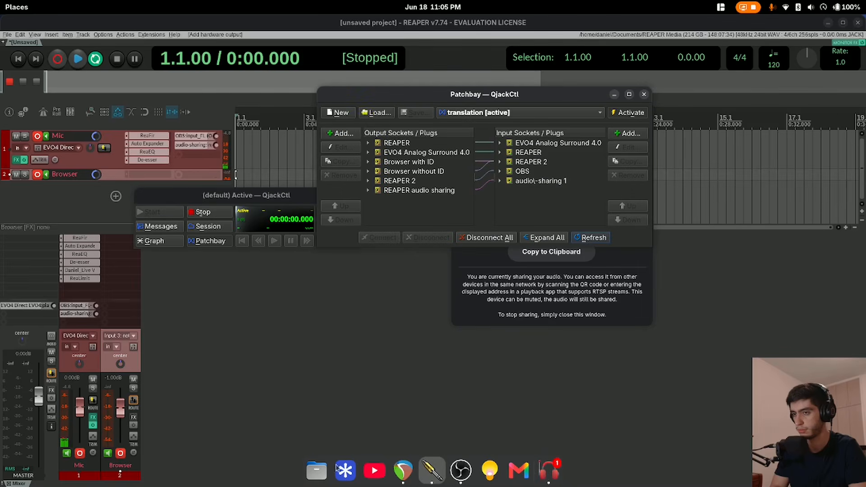
left_click(158, 243)
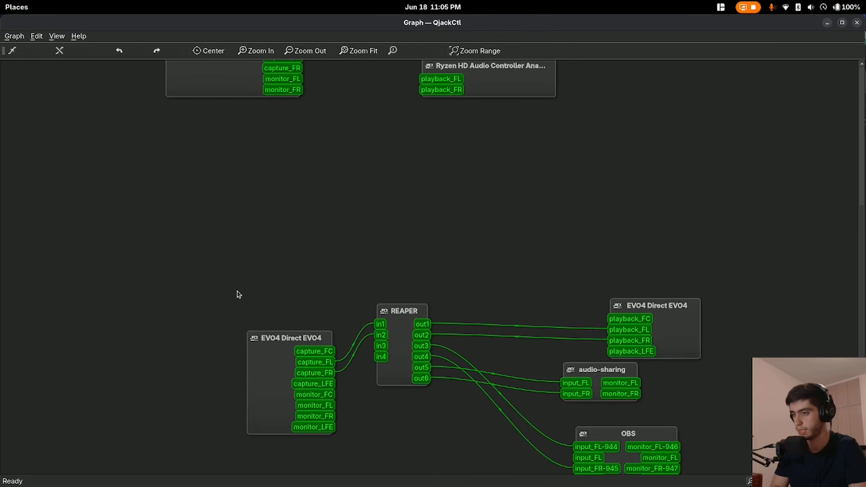
left_click_drag(399, 314, 414, 322)
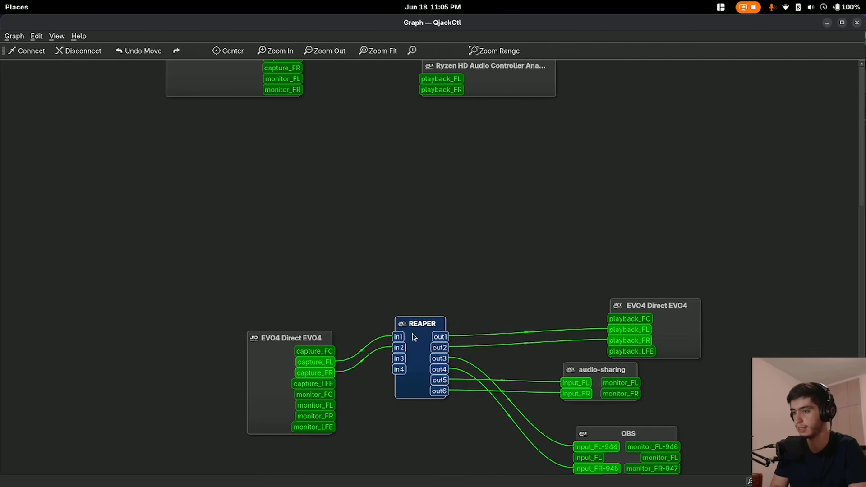
left_click_drag(682, 340, 657, 311)
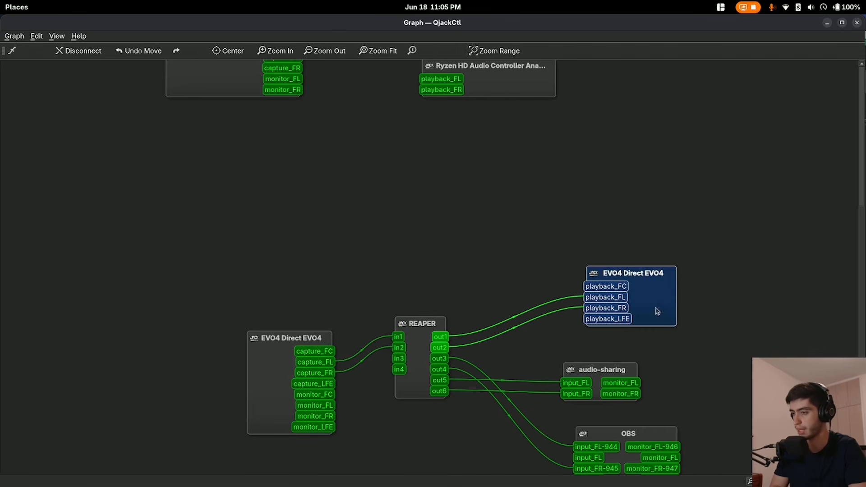
left_click_drag(625, 427, 597, 419)
left_click_drag(584, 373, 609, 360)
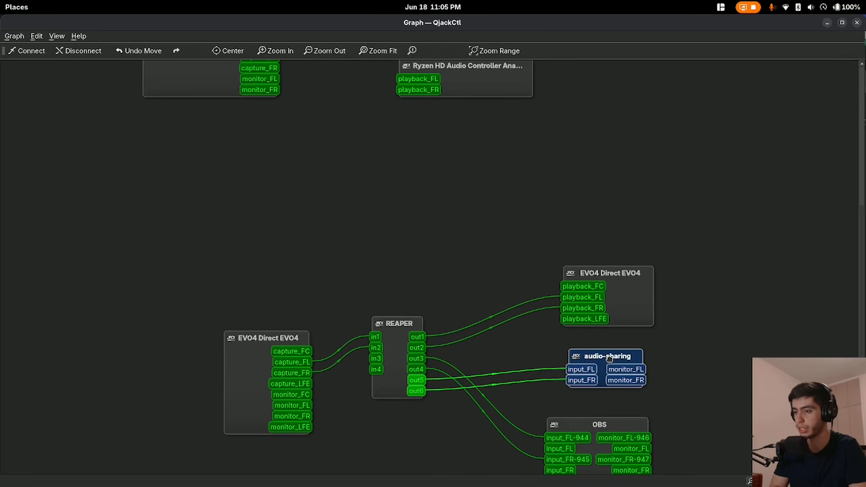
Switch to the Audio Sharing window to check its QR code and stream address, and return to QjackCtl's graph
key("super")
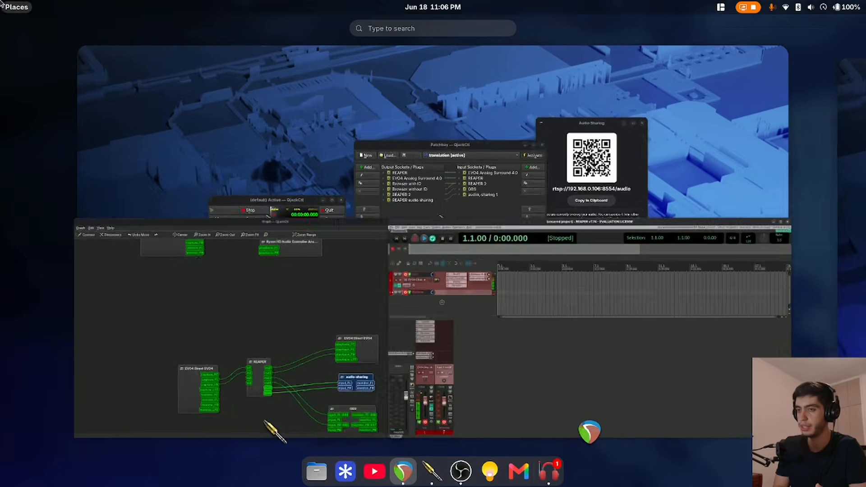
left_click(605, 186)
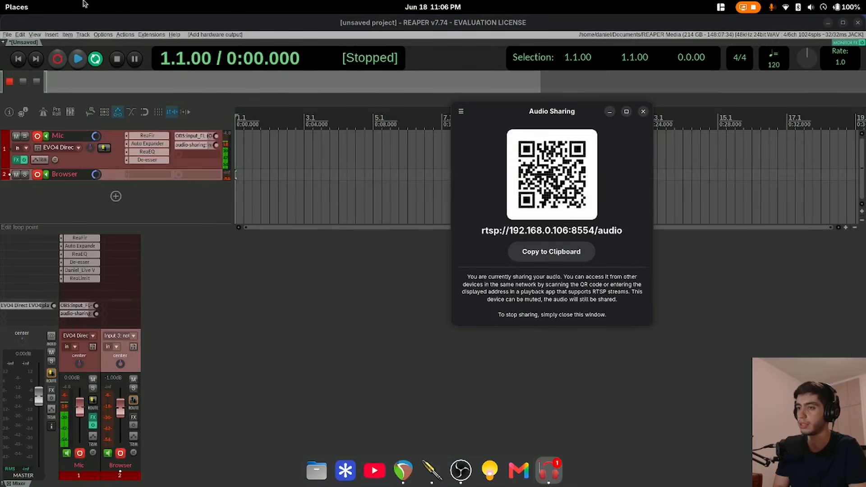
key("super")
left_click(339, 403)
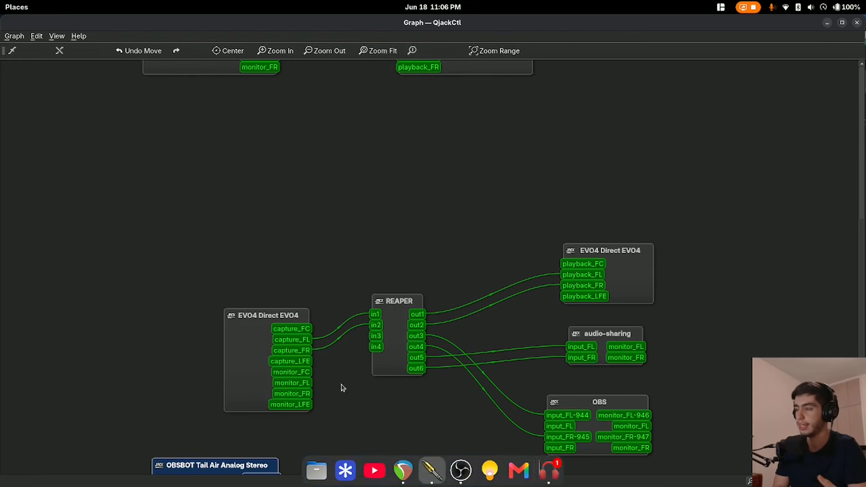